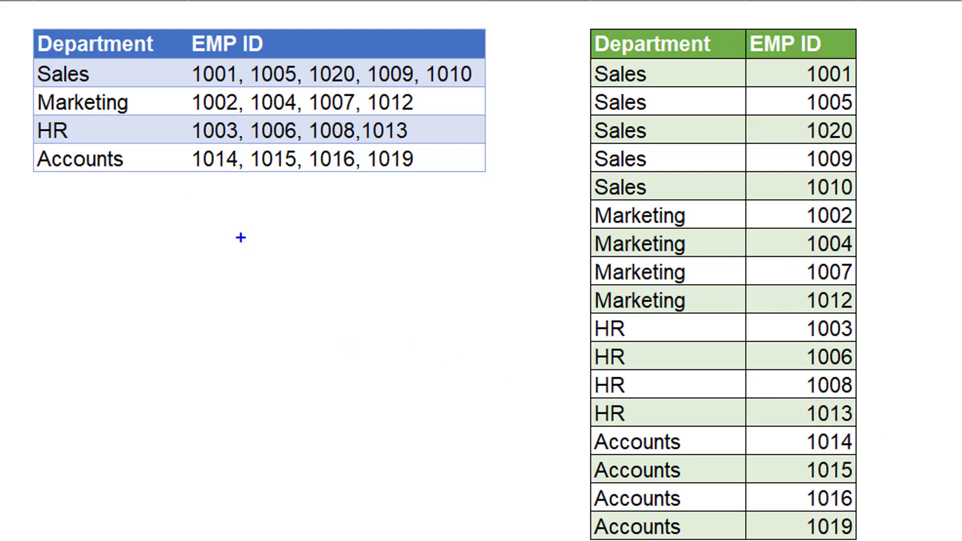
Step: Annotate the source table's Department and EMP ID headers and which IDs belong to each department
{"action": "mouse_move", "coordinate": [12, 13]}
{"action": "left_mouse_down"}
{"action": "mouse_move", "coordinate": [503, 189]}
{"action": "mouse_move", "coordinate": [568, 369]}
{"action": "left_mouse_up"}
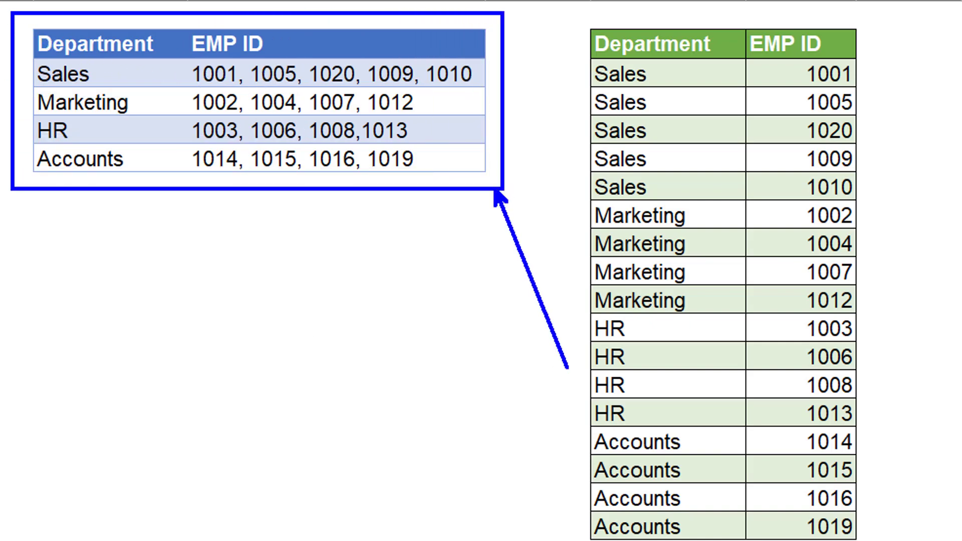
{"action": "left_click_drag", "start_coordinate": [23, 31], "coordinate": [162, 56]}
{"action": "left_click_drag", "start_coordinate": [181, 22], "coordinate": [273, 60]}
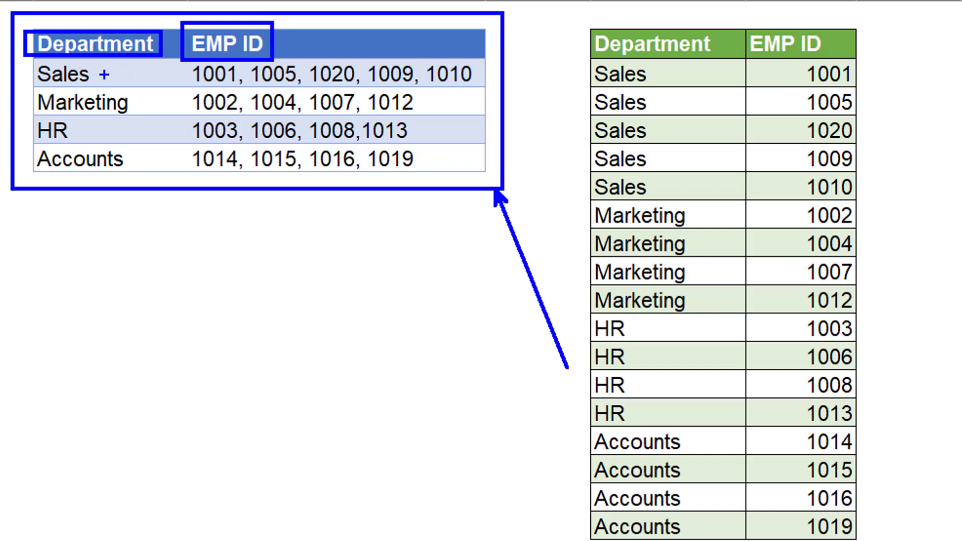
{"action": "left_click_drag", "start_coordinate": [96, 76], "coordinate": [182, 75]}
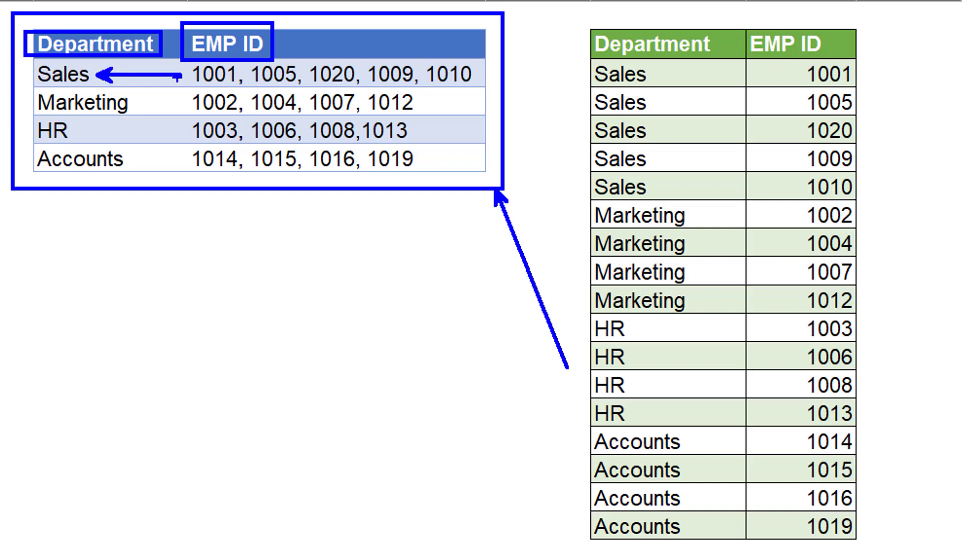
{"action": "left_click_drag", "start_coordinate": [135, 104], "coordinate": [193, 104]}
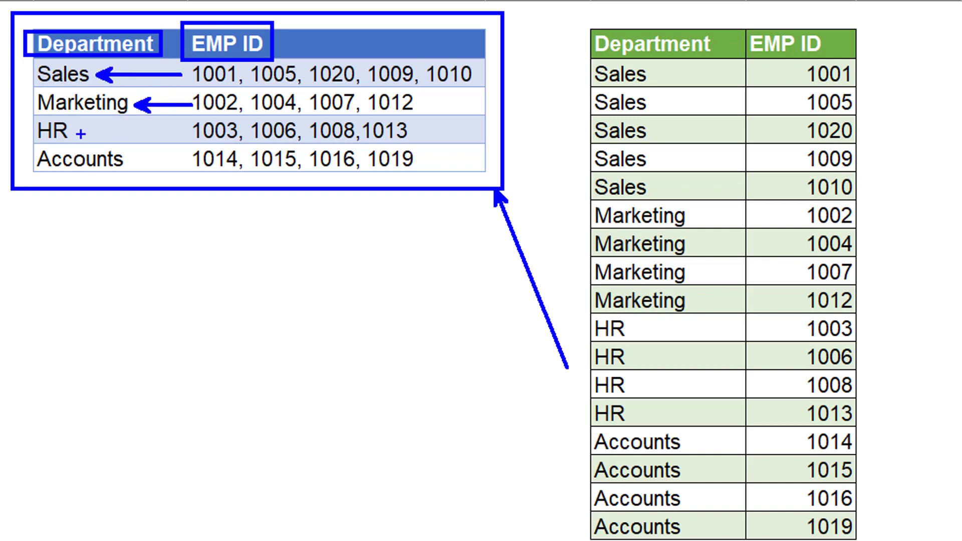
{"action": "left_click_drag", "start_coordinate": [82, 131], "coordinate": [181, 131]}
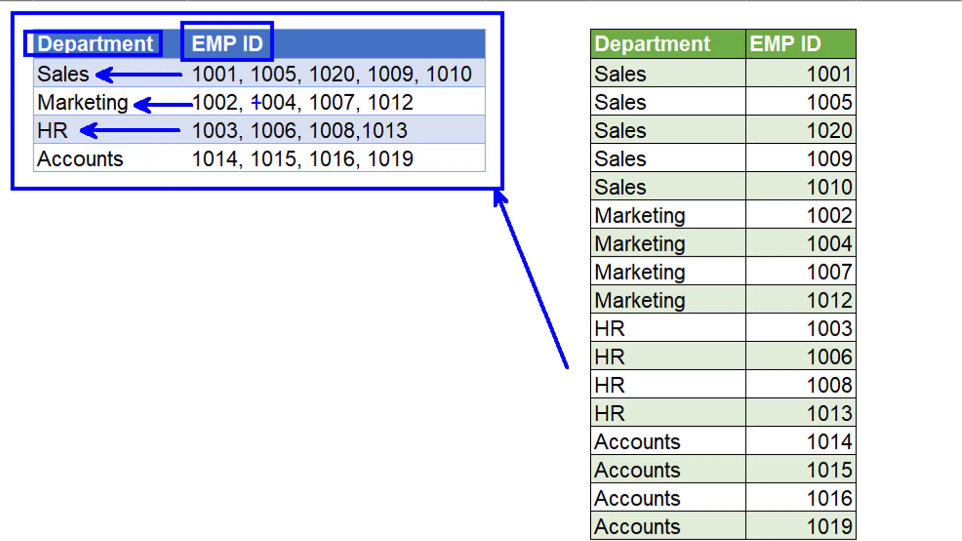
Step: Show how the Sales ID list maps to five Sales rows in the result table, then clear annotations
{"action": "left_click_drag", "start_coordinate": [34, 63], "coordinate": [98, 83]}
{"action": "left_click_drag", "start_coordinate": [584, 59], "coordinate": [672, 198]}
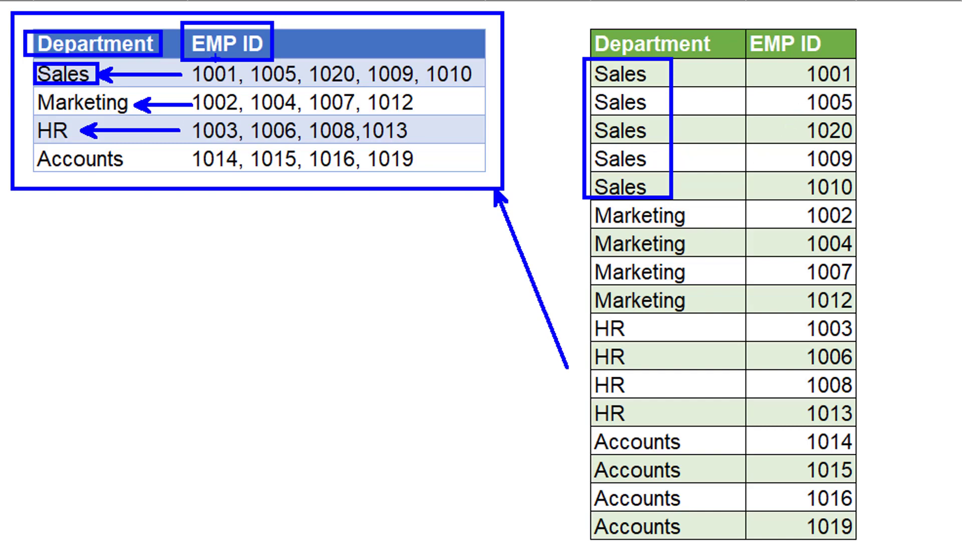
{"action": "left_click_drag", "start_coordinate": [773, 58], "coordinate": [860, 198]}
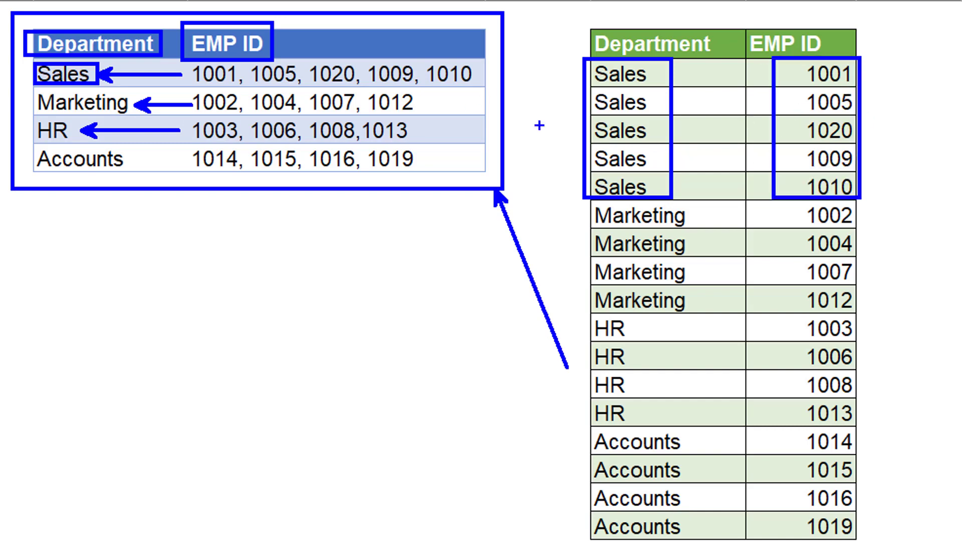
{"action": "left_click_drag", "start_coordinate": [190, 55], "coordinate": [507, 88]}
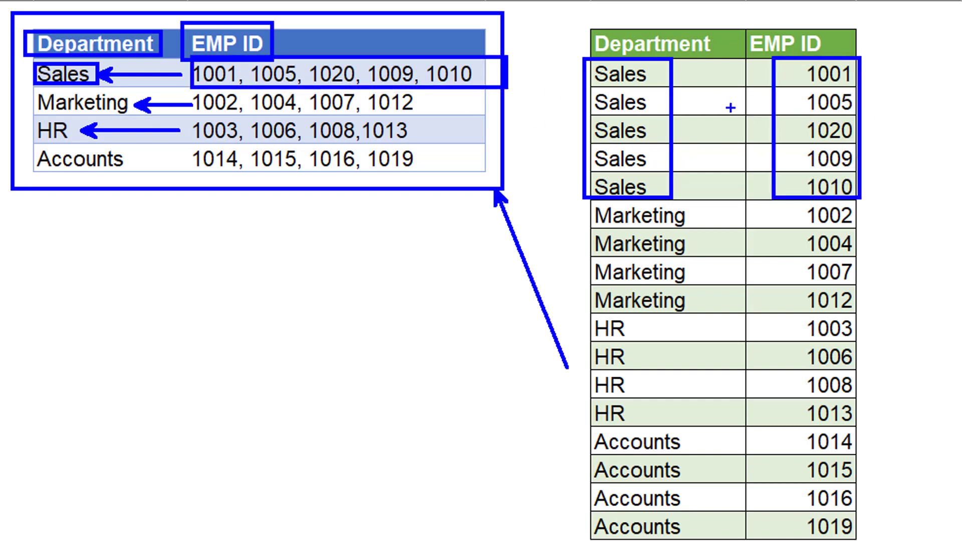
{"action": "left_click_drag", "start_coordinate": [783, 138], "coordinate": [508, 78]}
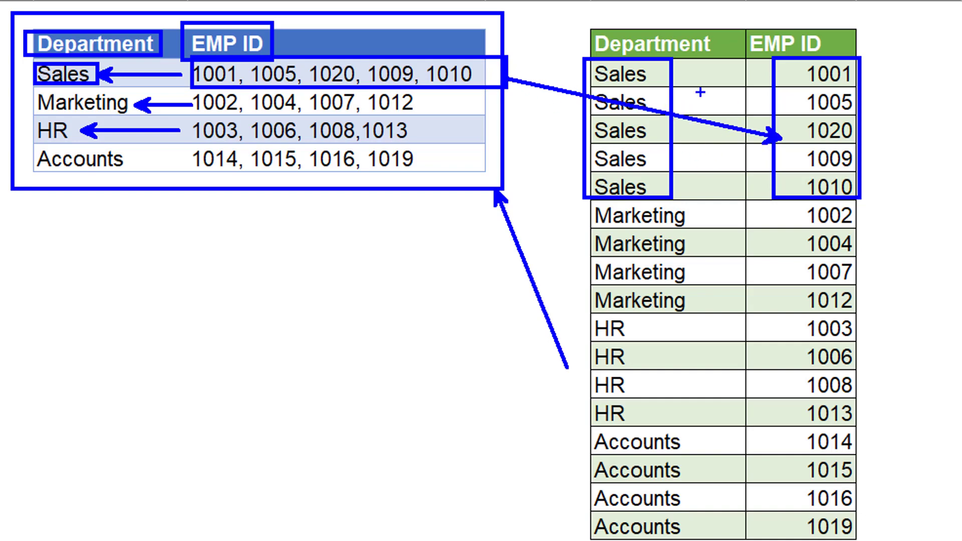
{"action": "left_click_drag", "start_coordinate": [560, 8], "coordinate": [887, 484]}
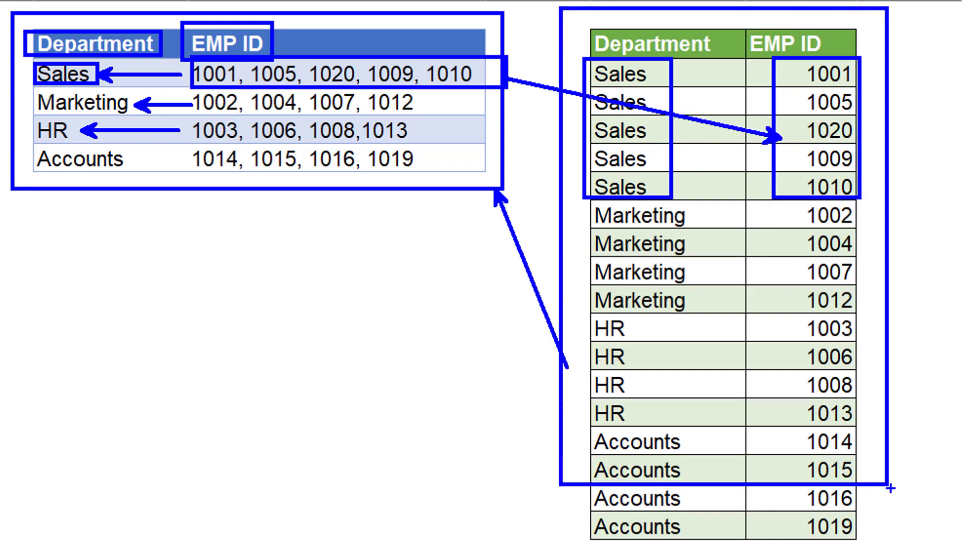
{"action": "key", "text": "Escape"}
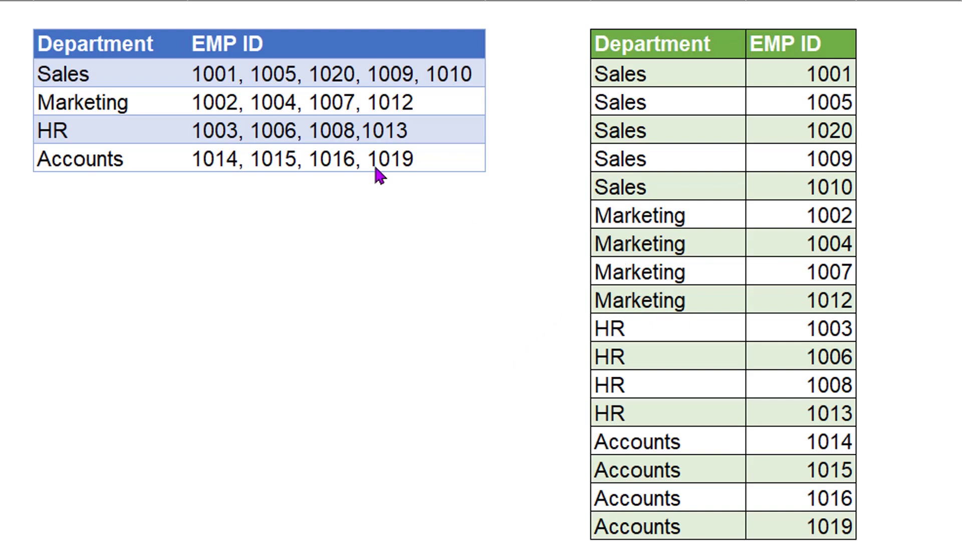
Step: Convert the range B2:C6 into an Excel table with headers using Ctrl+T
{"action": "left_click_drag", "start_coordinate": [103, 43], "coordinate": [391, 158]}
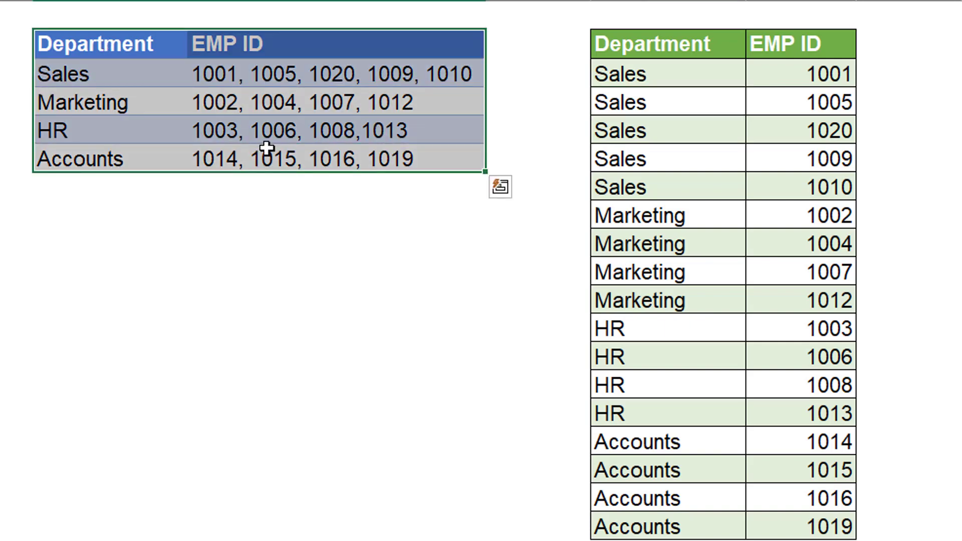
{"action": "left_click", "coordinate": [236, 225]}
{"action": "left_click_drag", "start_coordinate": [129, 52], "coordinate": [381, 160]}
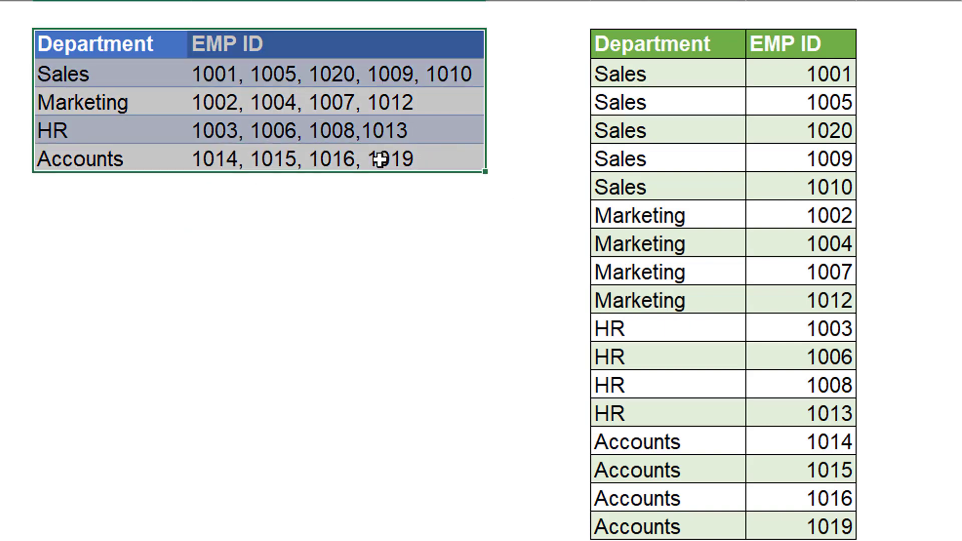
{"action": "key", "text": "ctrl+t"}
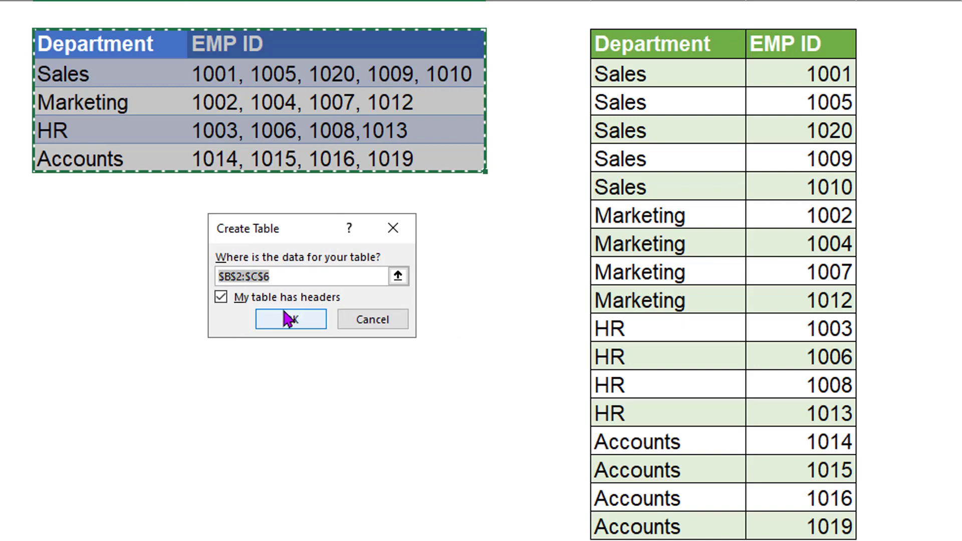
{"action": "left_click", "coordinate": [266, 319]}
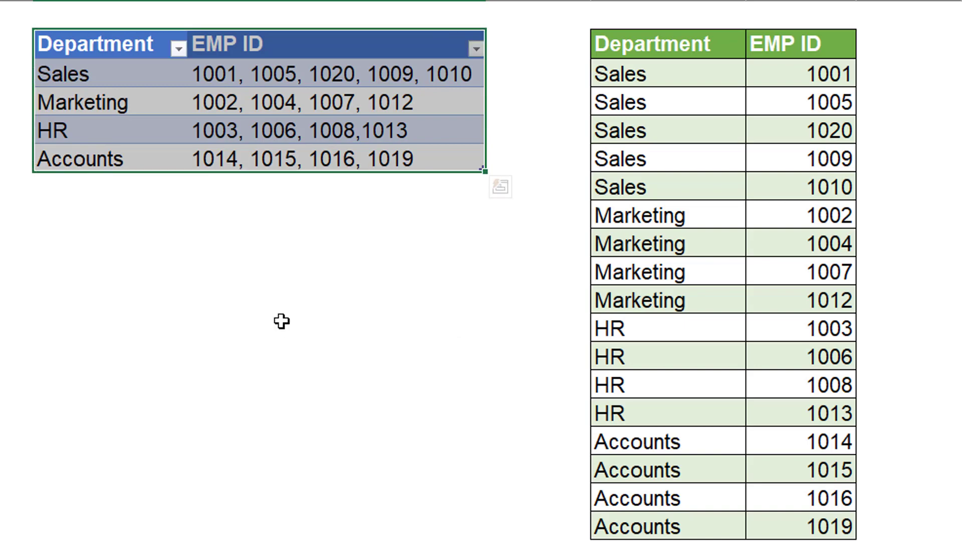
{"action": "left_click_drag", "start_coordinate": [181, 50], "coordinate": [411, 182]}
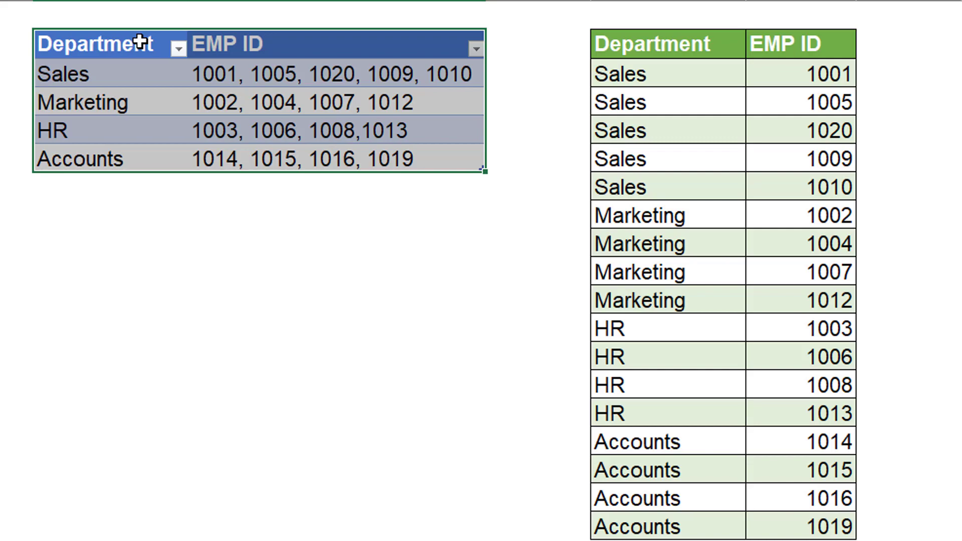
{"action": "left_click_drag", "start_coordinate": [660, 110], "coordinate": [757, 110]}
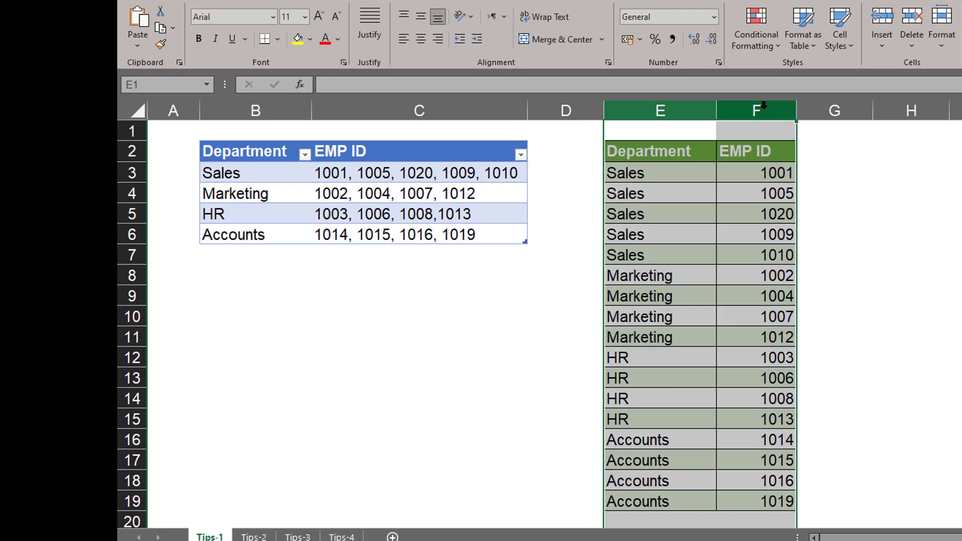
Step: Delete columns E and F holding the example result, then select the source table B2:C6
{"action": "right_click", "coordinate": [763, 105]}
{"action": "left_click", "coordinate": [752, 315]}
{"action": "left_click", "coordinate": [674, 322]}
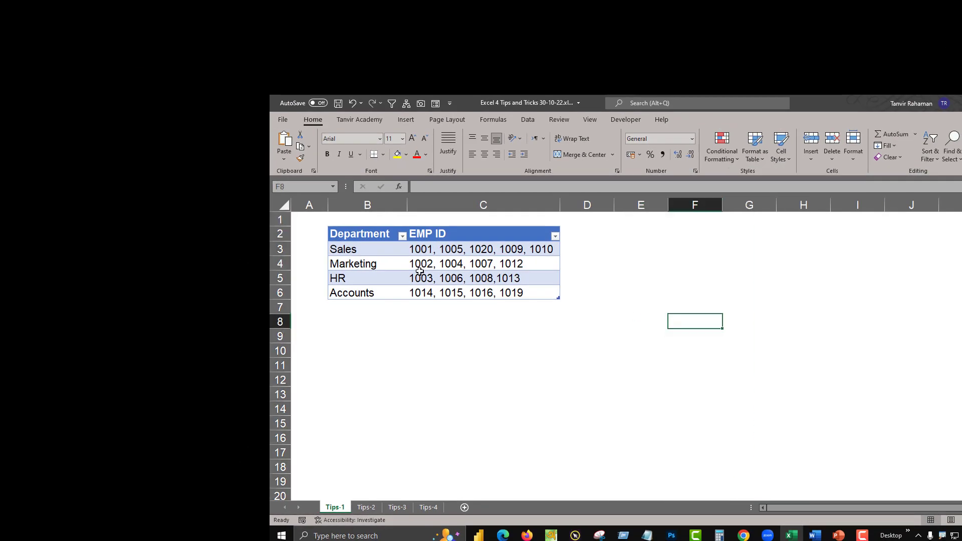
{"action": "left_click_drag", "start_coordinate": [356, 235], "coordinate": [552, 296]}
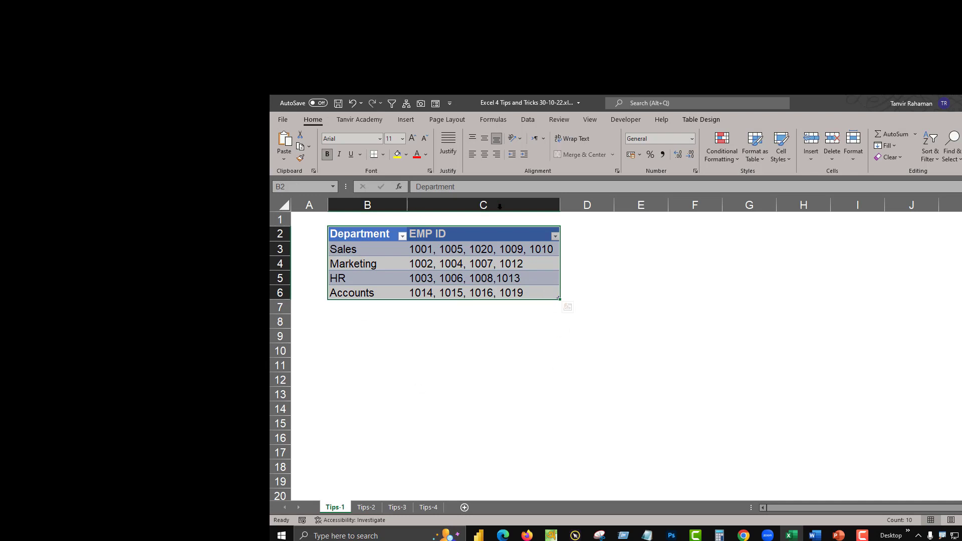
{"action": "left_click", "coordinate": [527, 120]}
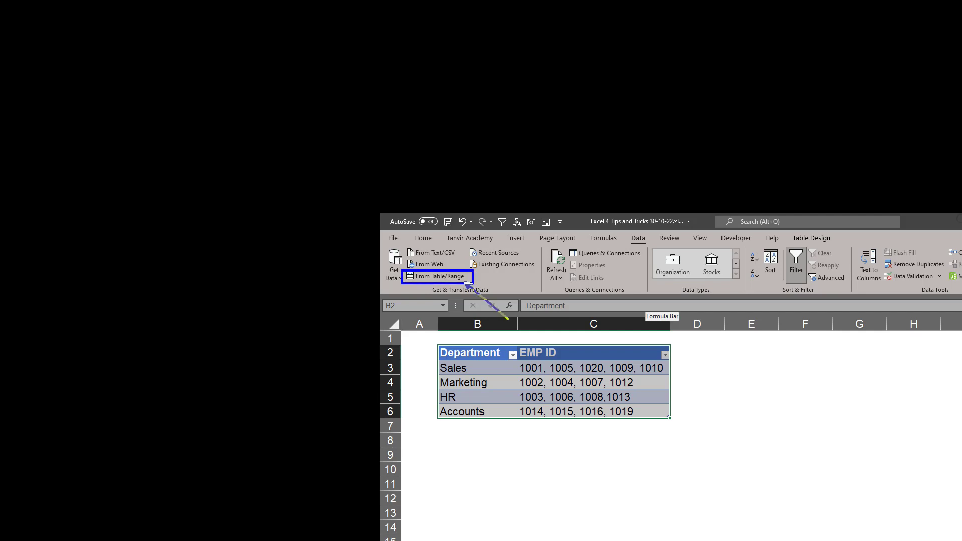
Step: Load the Department/EMP ID table into Power Query Editor as query Table1 via From Table/Range
{"action": "left_click", "coordinate": [457, 280]}
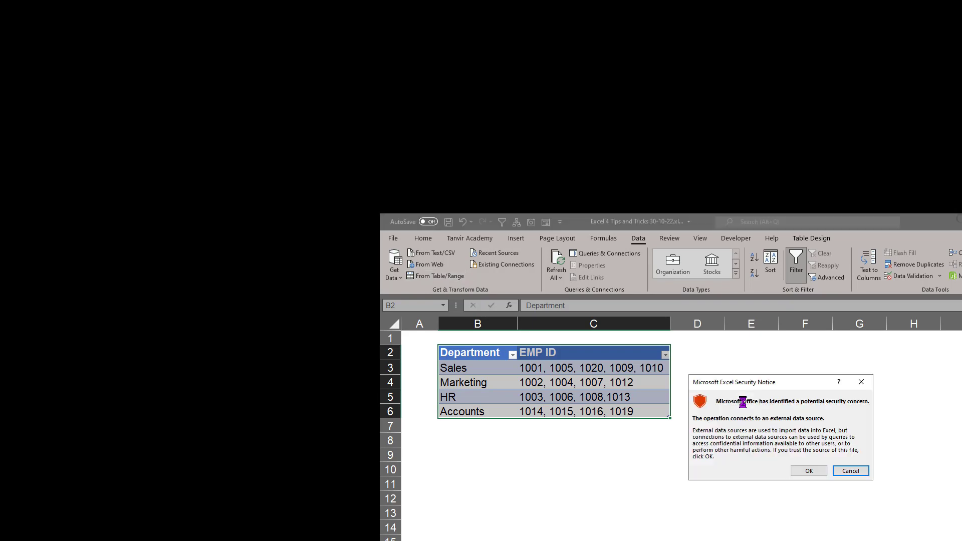
{"action": "left_click", "coordinate": [808, 461]}
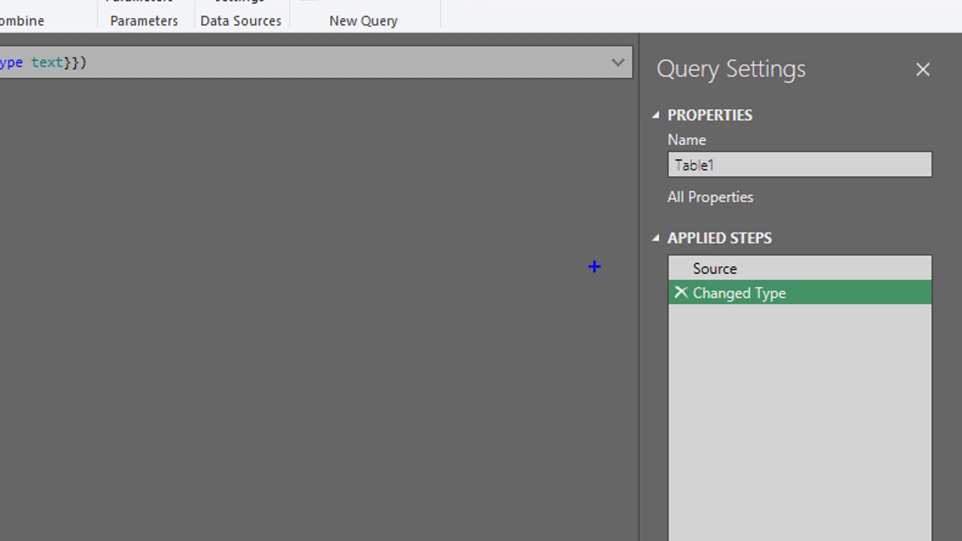
{"action": "left_click_drag", "start_coordinate": [637, 227], "coordinate": [849, 322]}
{"action": "left_click_drag", "start_coordinate": [762, 325], "coordinate": [817, 415]}
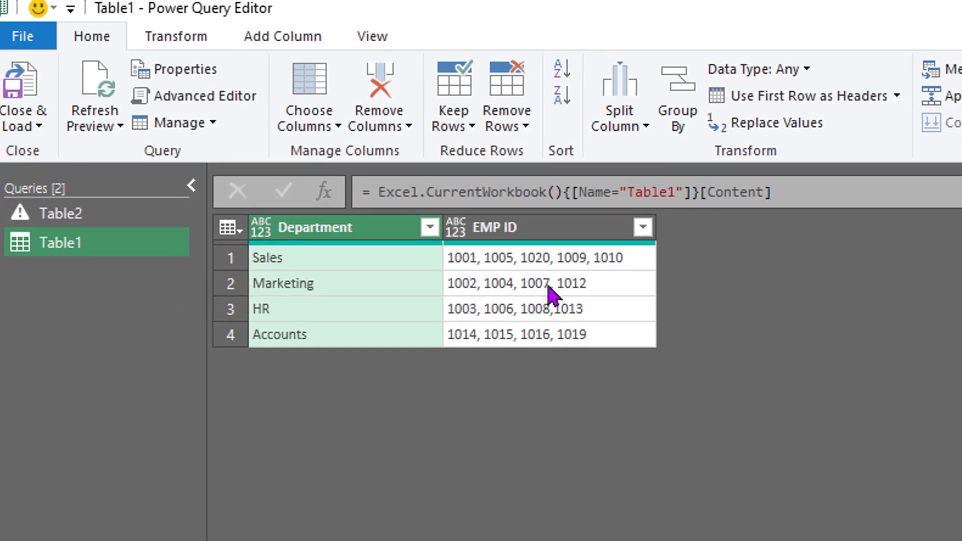
Step: Select the EMP ID column of Table1 and bring up the Transform ribbon
{"action": "left_click", "coordinate": [554, 233]}
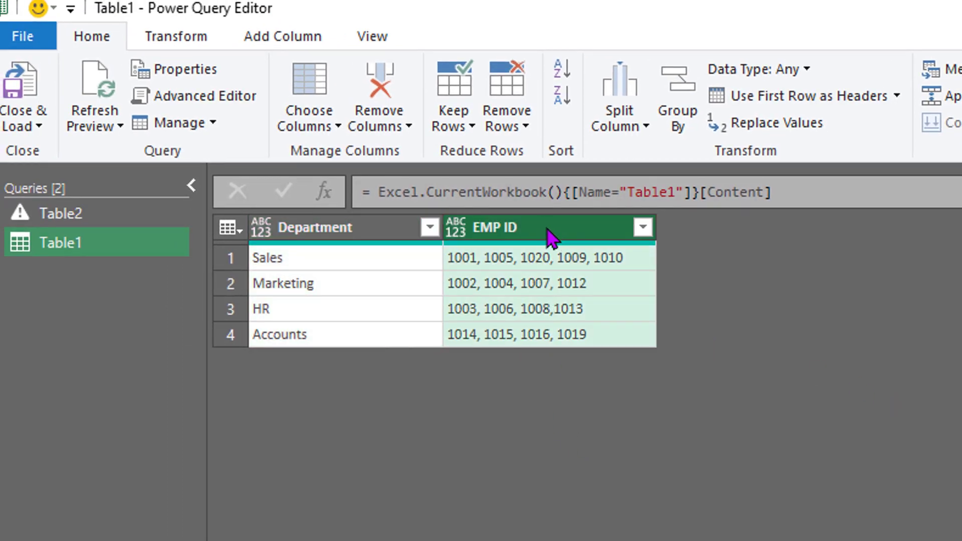
{"action": "double_click", "coordinate": [459, 225]}
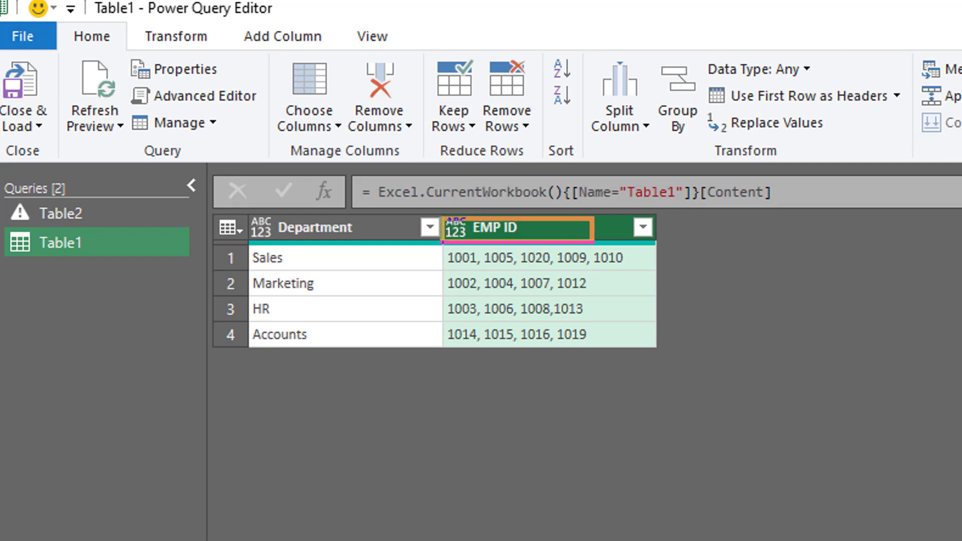
{"action": "left_click_drag", "start_coordinate": [677, 275], "coordinate": [617, 242]}
{"action": "key", "text": "Escape"}
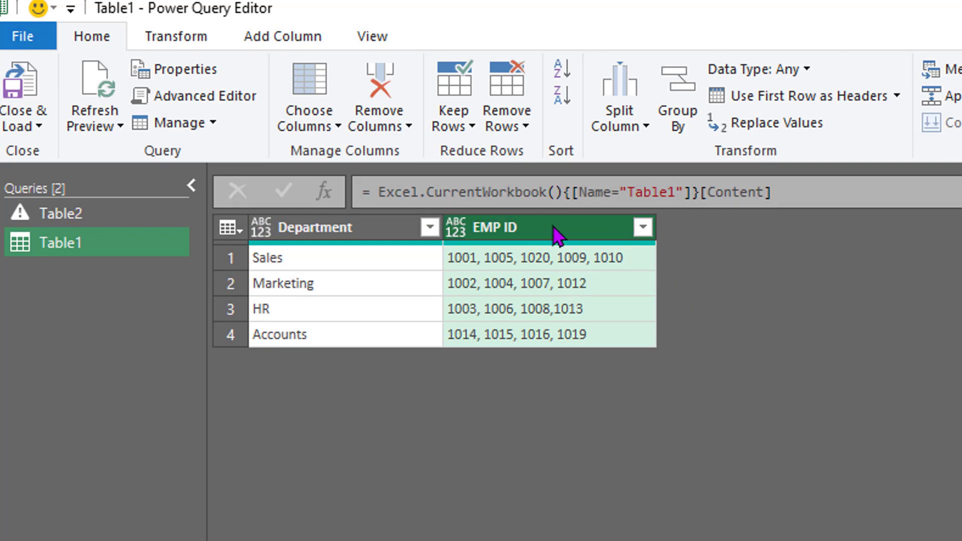
{"action": "left_click", "coordinate": [187, 47]}
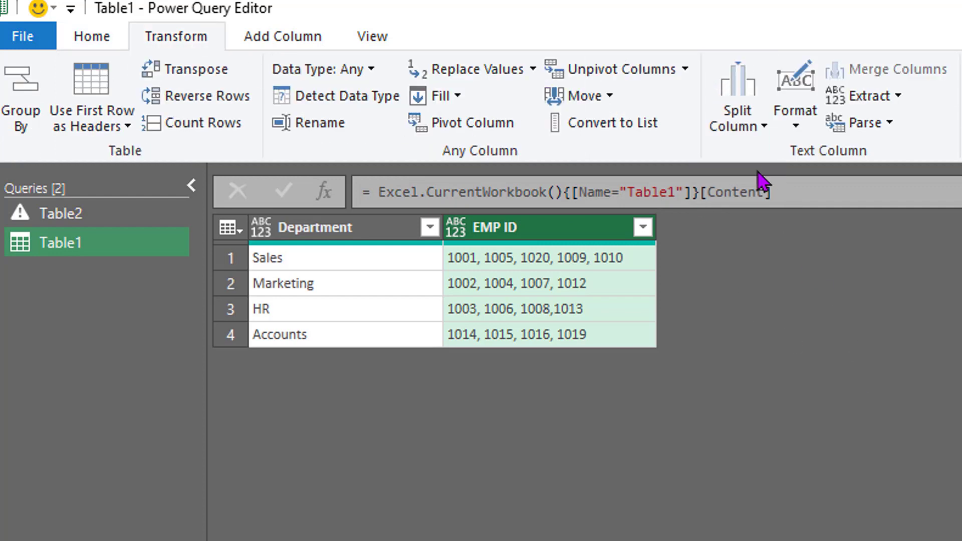
Step: Configure Split Column by Delimiter on EMP ID: Comma, each occurrence, split into Rows
{"action": "left_click", "coordinate": [764, 128]}
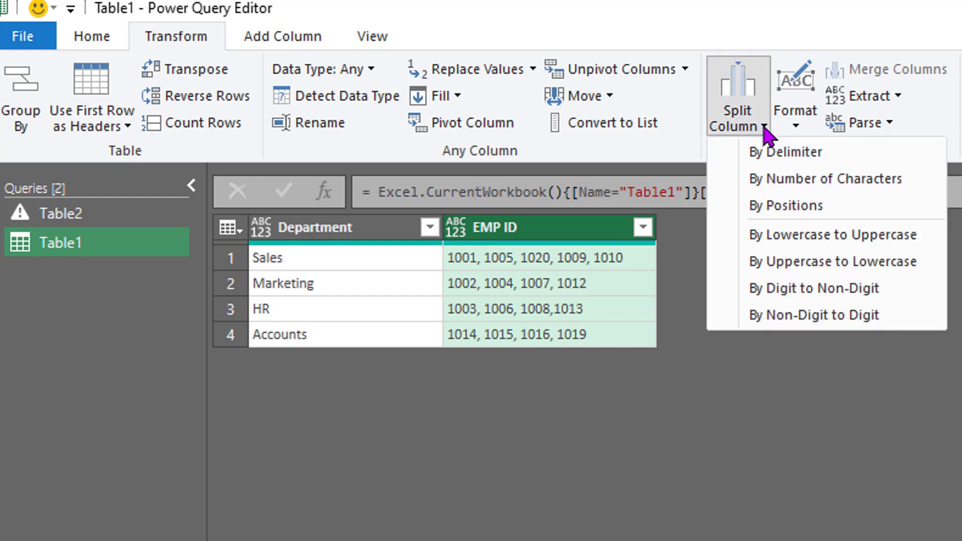
{"action": "left_click", "coordinate": [801, 154]}
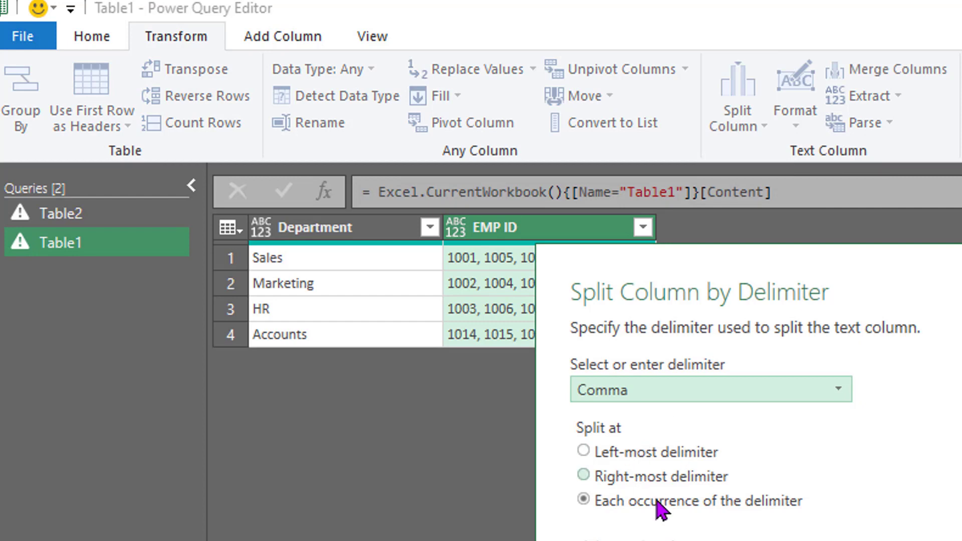
{"action": "left_click", "coordinate": [57, 302]}
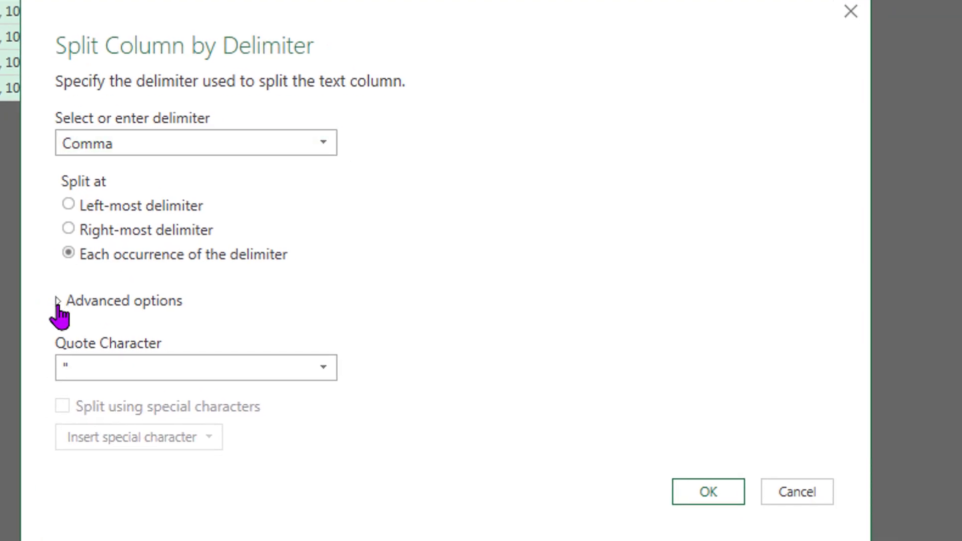
{"action": "left_click", "coordinate": [56, 302]}
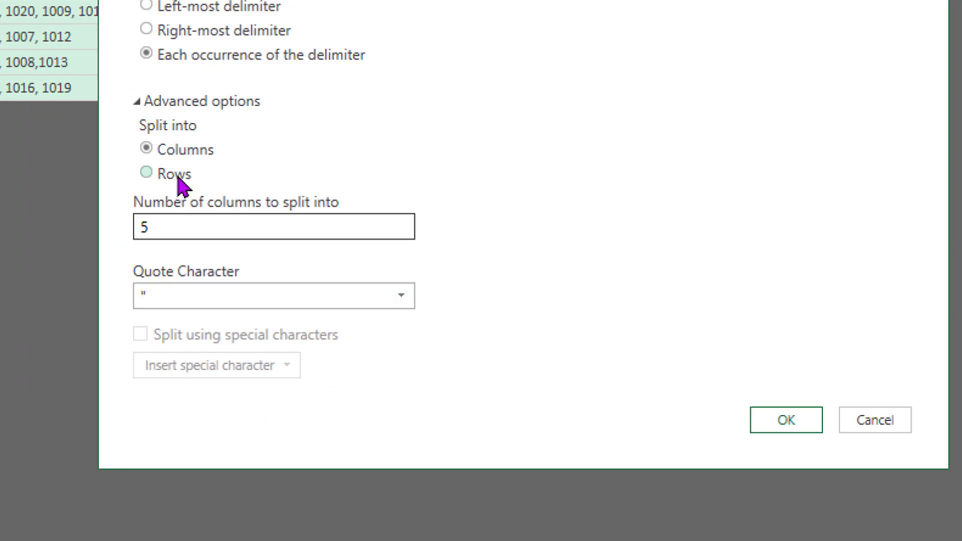
{"action": "left_click", "coordinate": [178, 179]}
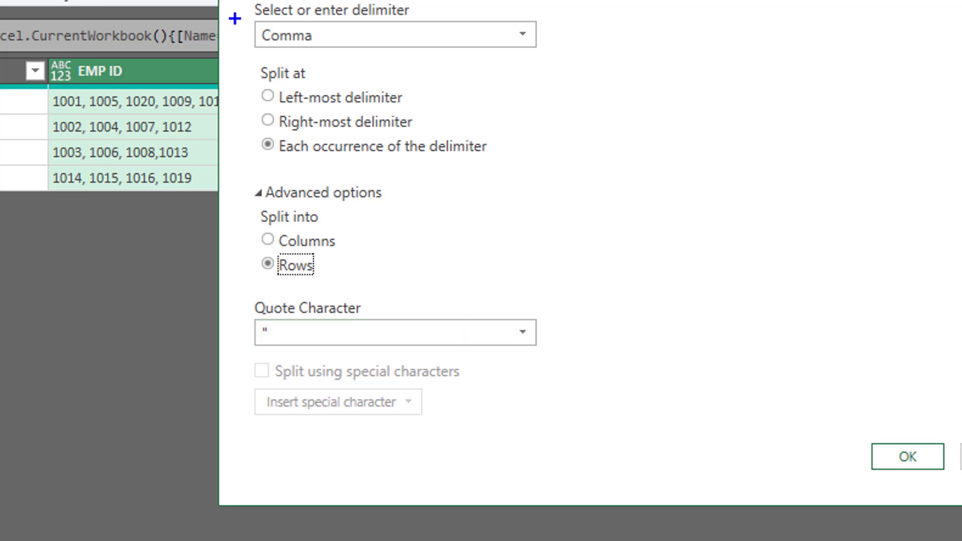
{"action": "left_click_drag", "start_coordinate": [249, 1], "coordinate": [522, 51]}
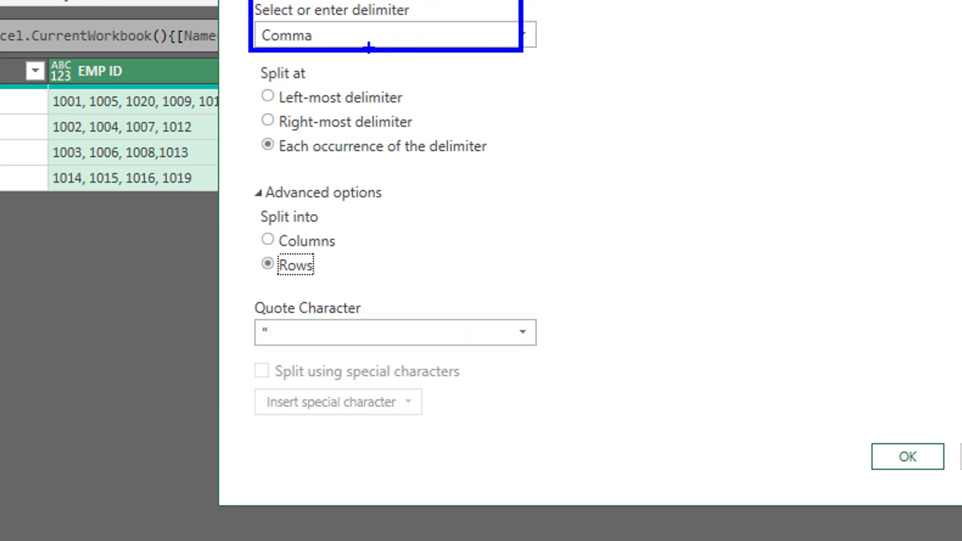
{"action": "left_click_drag", "start_coordinate": [369, 48], "coordinate": [471, 152]}
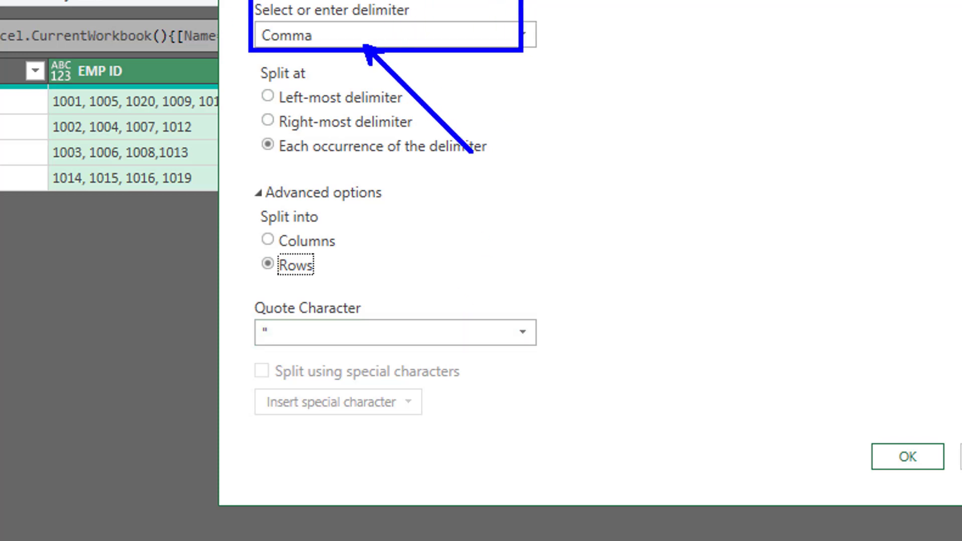
{"action": "left_click", "coordinate": [523, 36]}
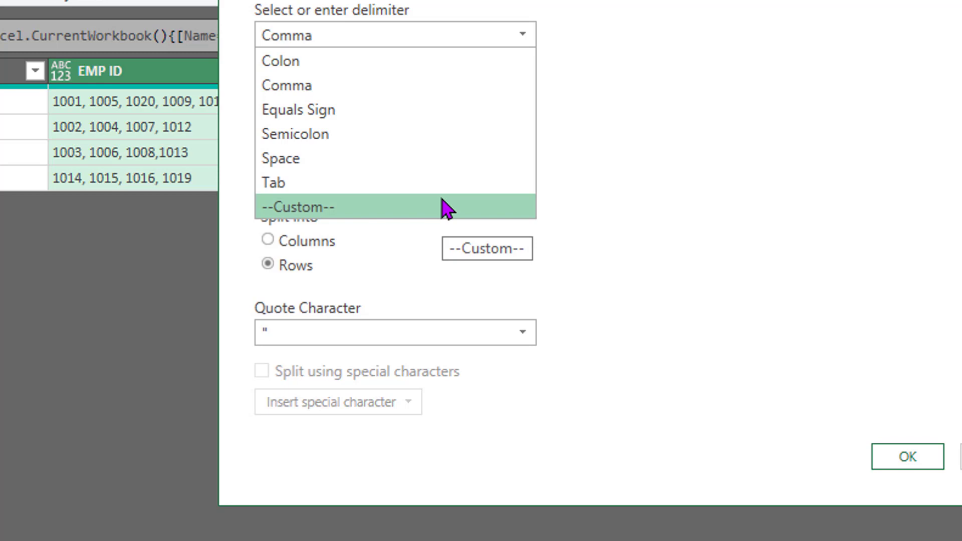
{"action": "left_click", "coordinate": [388, 36]}
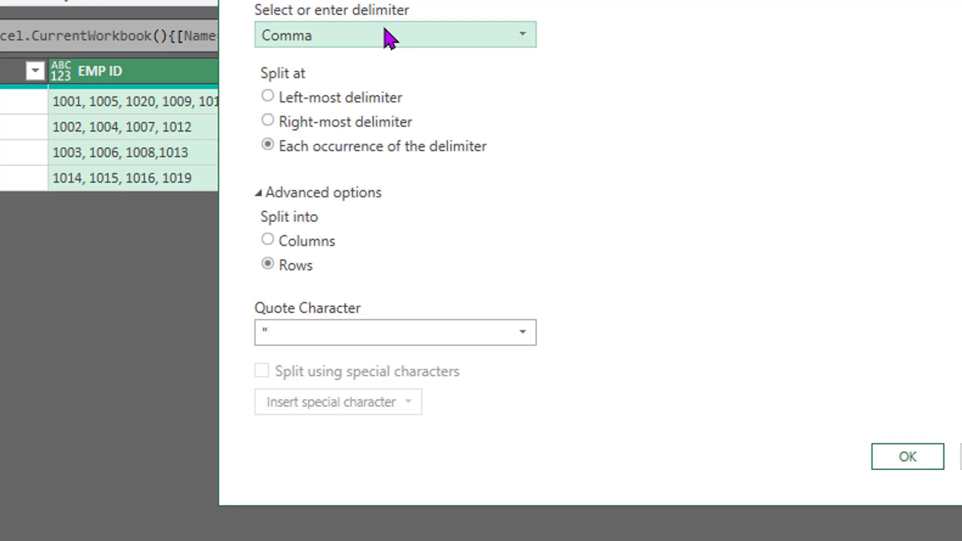
Step: Apply the split so each EMP ID sits on its own row as a whole number
{"action": "left_click", "coordinate": [905, 459]}
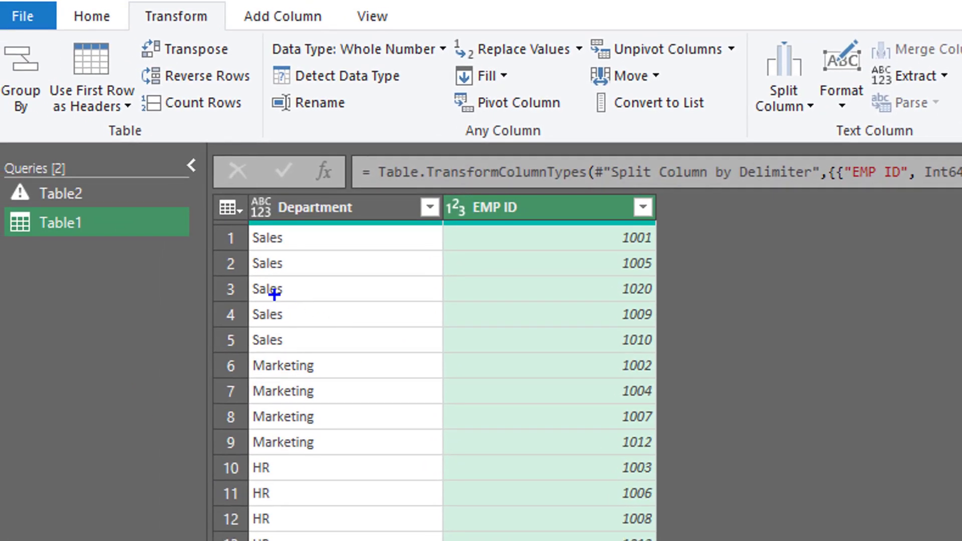
{"action": "left_click_drag", "start_coordinate": [226, 206], "coordinate": [396, 345]}
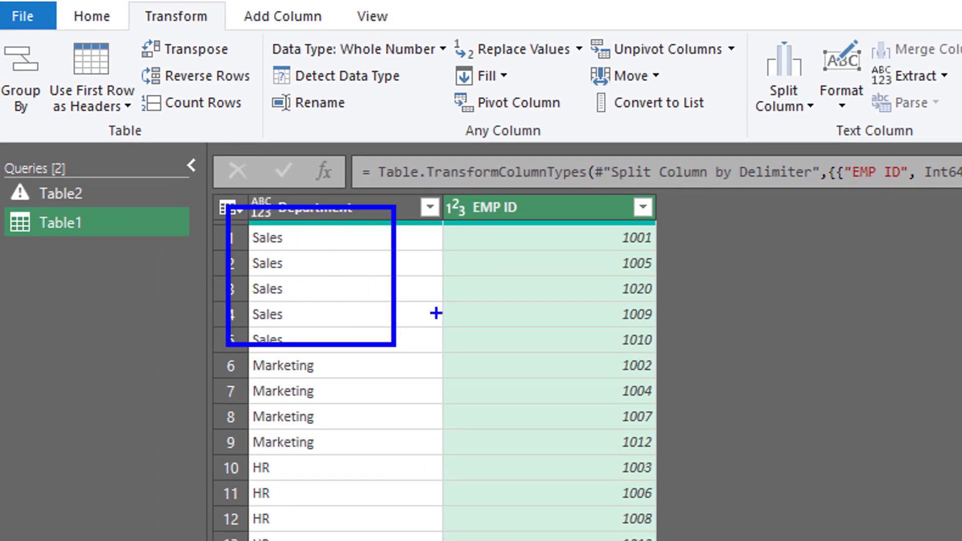
{"action": "left_click_drag", "start_coordinate": [514, 215], "coordinate": [618, 284]}
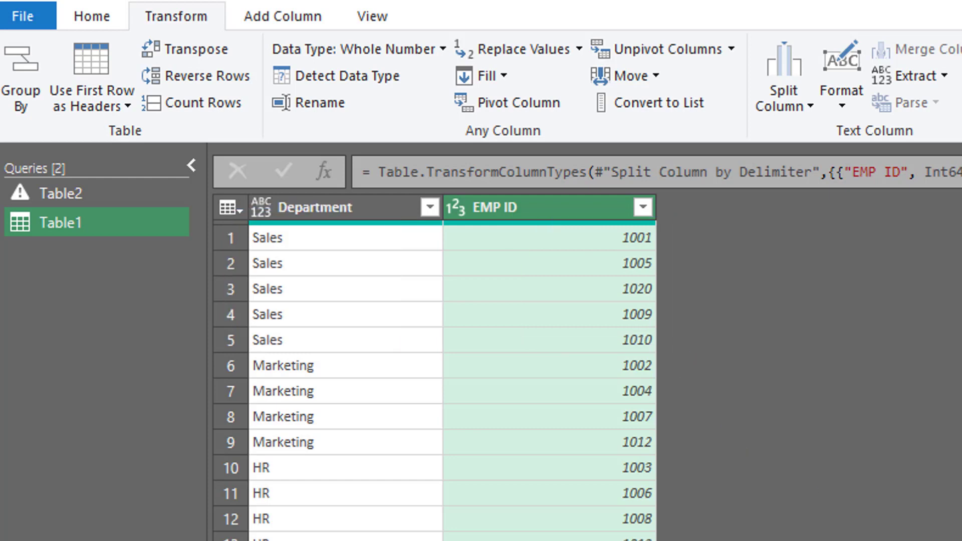
{"action": "left_click", "coordinate": [107, 15]}
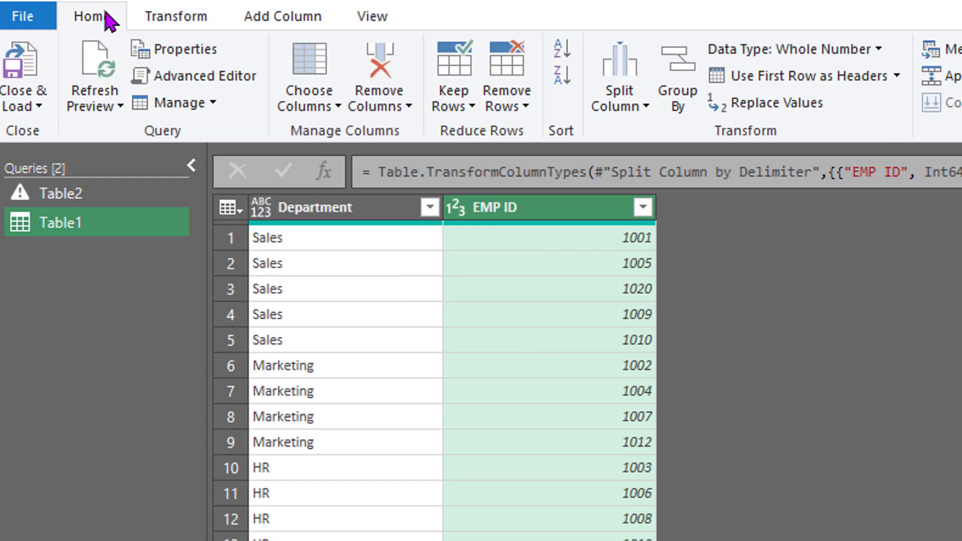
{"action": "left_click", "coordinate": [38, 107]}
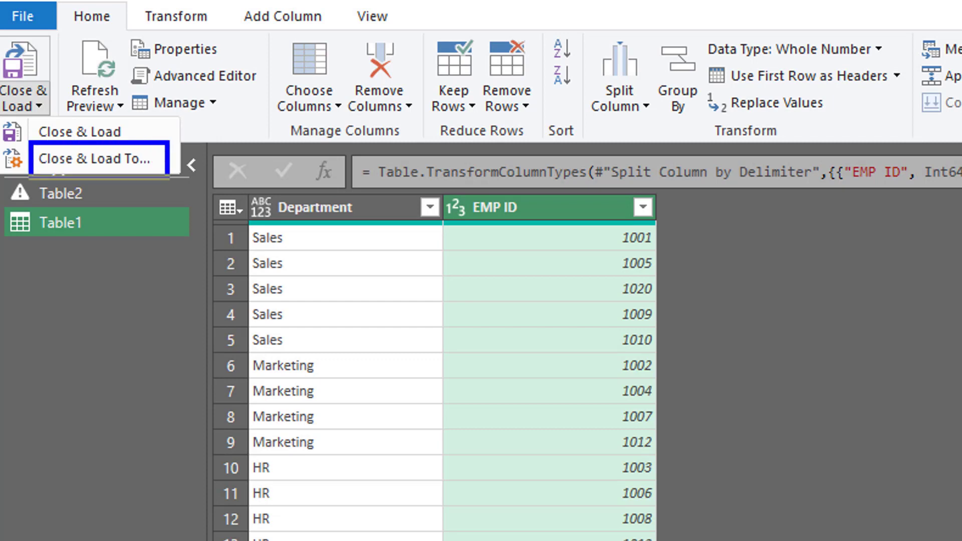
Step: Close & Load To a table on the existing worksheet at cell E2
{"action": "left_click", "coordinate": [45, 106]}
{"action": "left_click", "coordinate": [131, 159]}
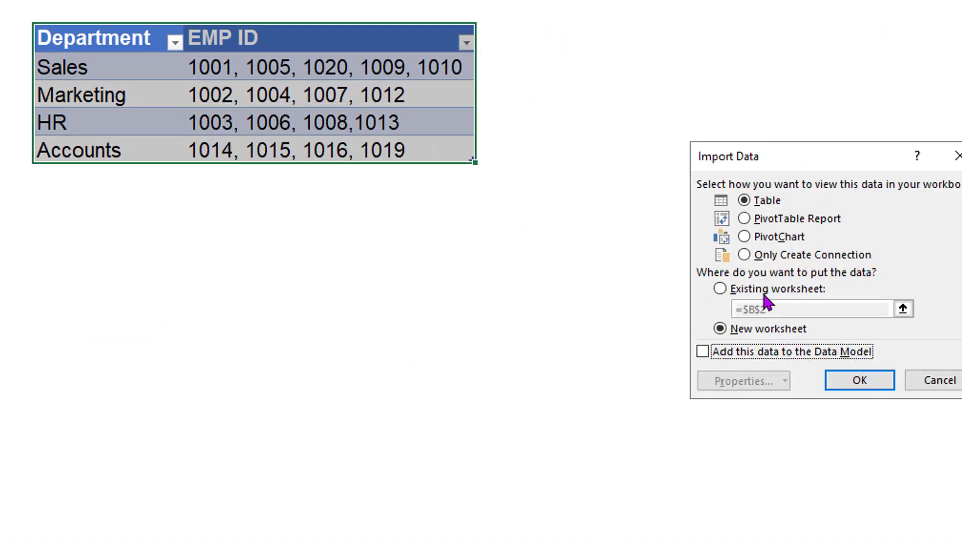
{"action": "left_click", "coordinate": [762, 289]}
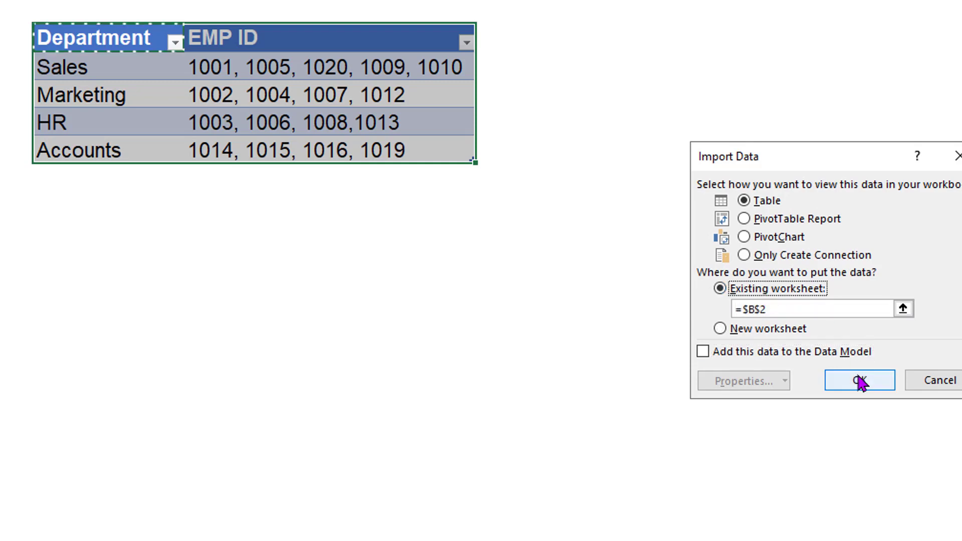
{"action": "left_click_drag", "start_coordinate": [783, 309], "coordinate": [728, 308]}
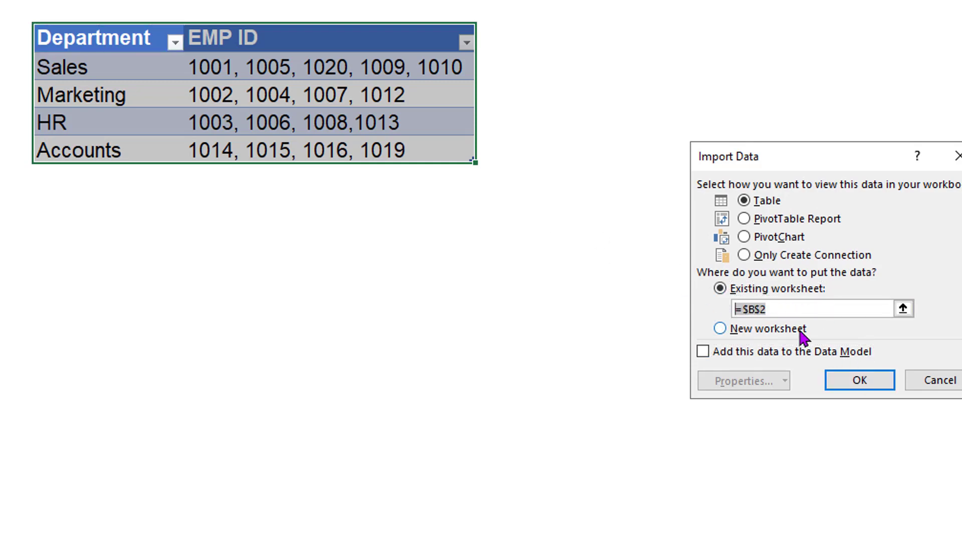
{"action": "left_click", "coordinate": [633, 39]}
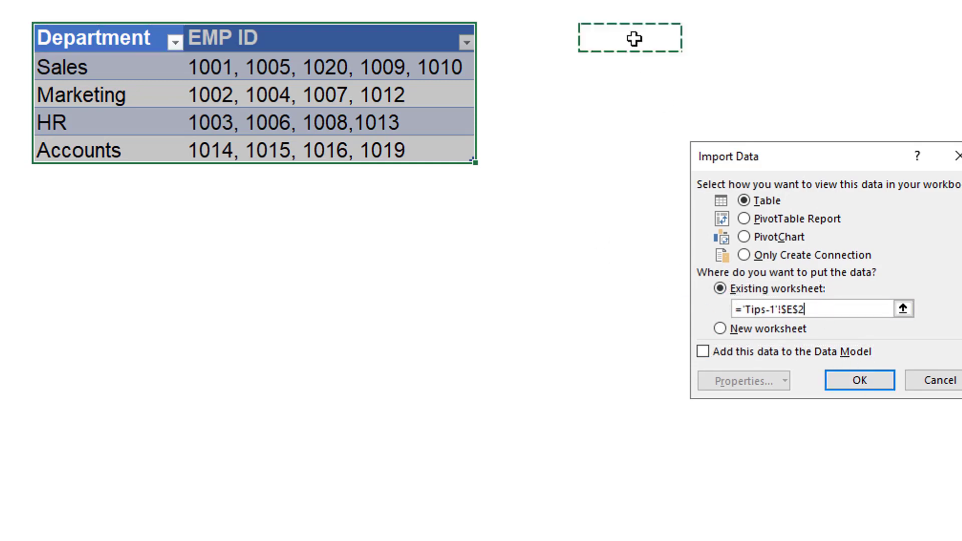
{"action": "left_click", "coordinate": [872, 380]}
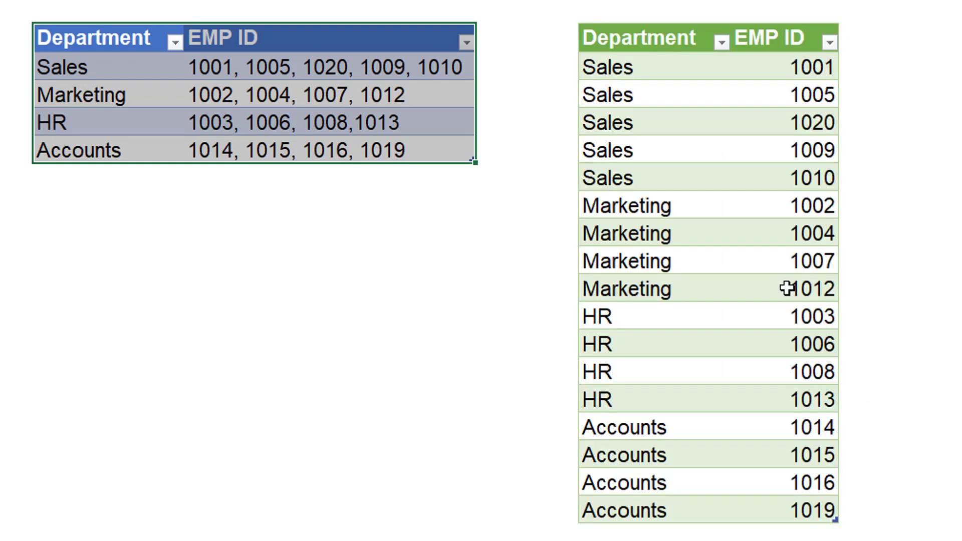
Step: Append ', 1025' to the Marketing EMP ID list in the source table
{"action": "left_click", "coordinate": [404, 95]}
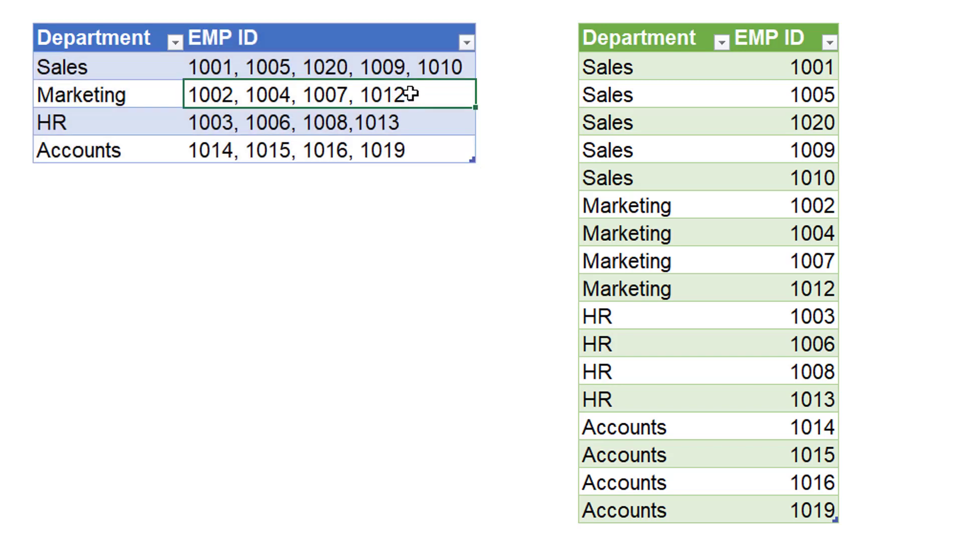
{"action": "key", "text": "F2"}
{"action": "type", "text": ","}
{"action": "type", "text": " 1"}
{"action": "type", "text": "025"}
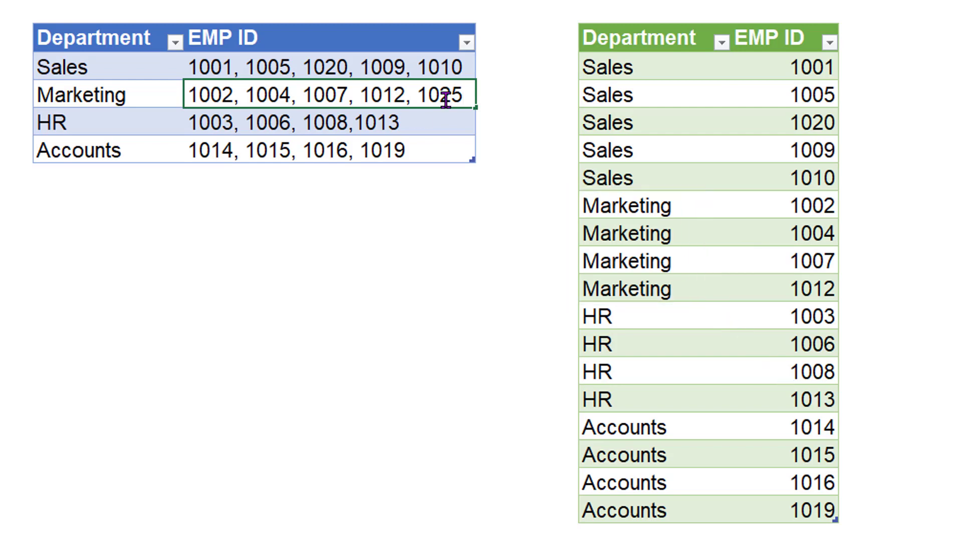
{"action": "left_click", "coordinate": [706, 202]}
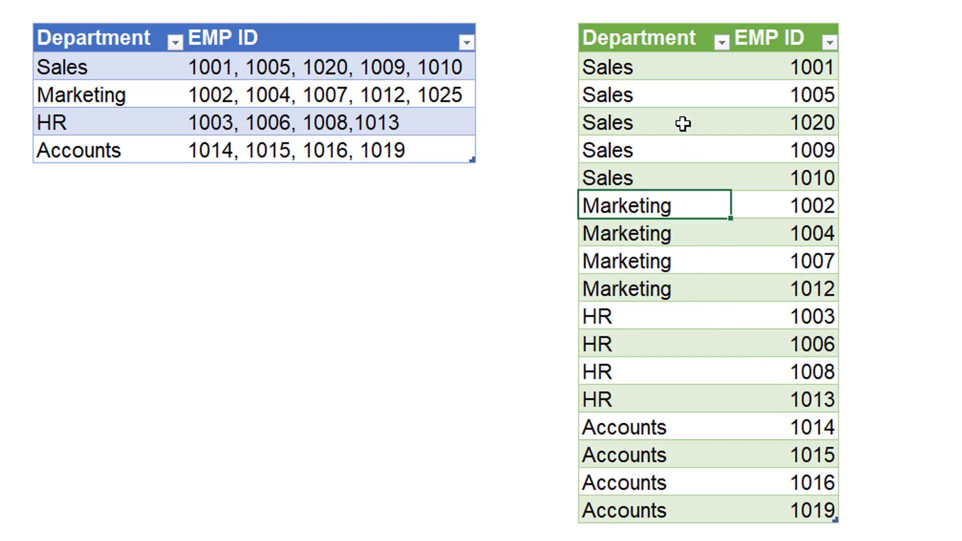
Step: Refresh the result table so it shows the new Marketing 1025 row
{"action": "left_click", "coordinate": [703, 90]}
{"action": "right_click", "coordinate": [704, 89]}
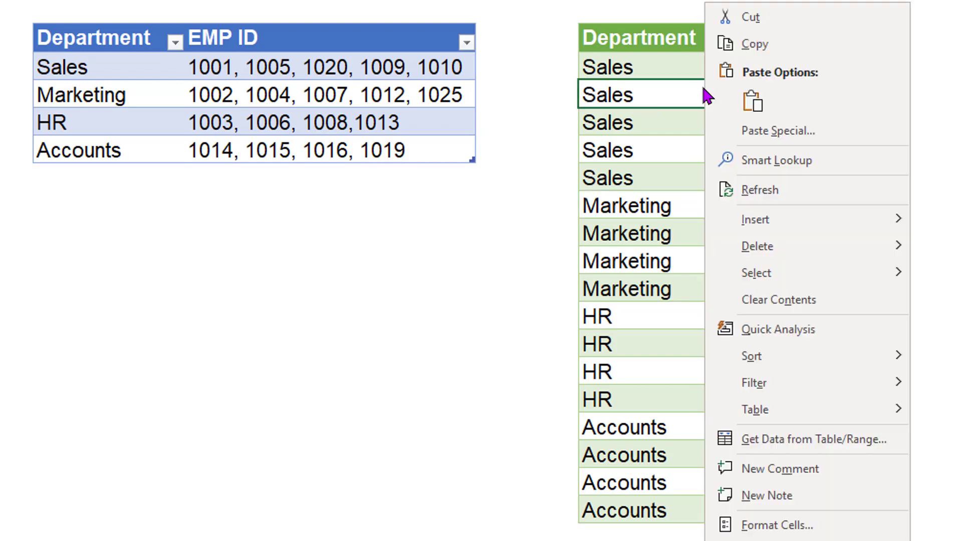
{"action": "left_click", "coordinate": [772, 191]}
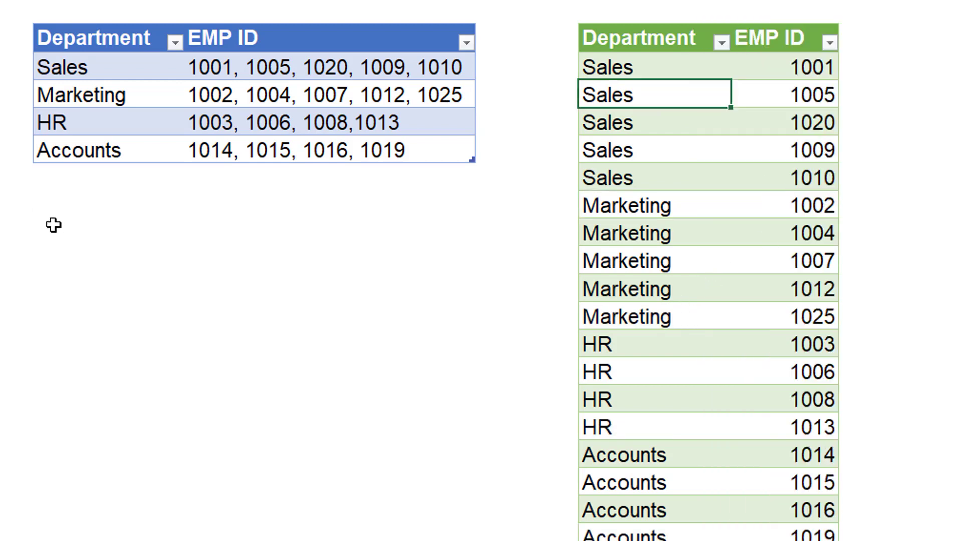
{"action": "left_click_drag", "start_coordinate": [75, 38], "coordinate": [369, 141]}
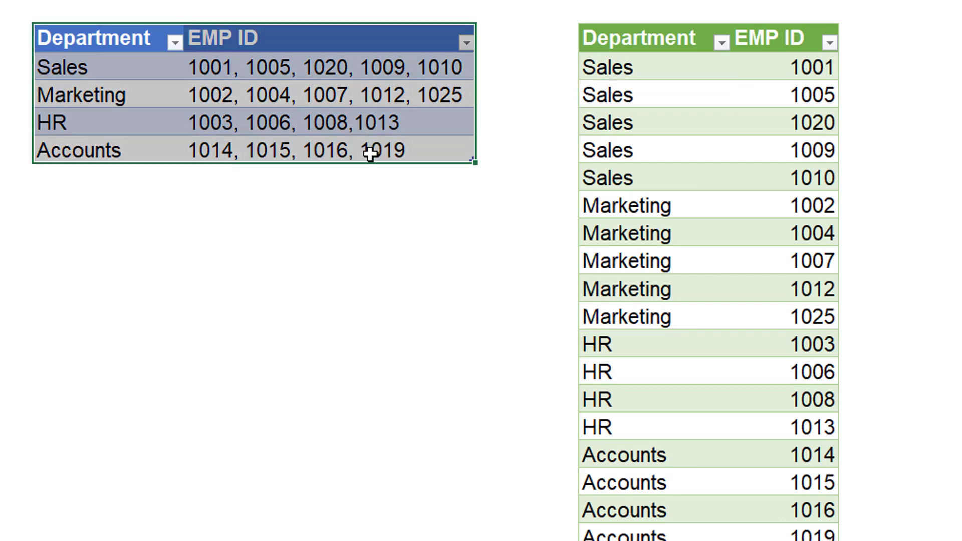
Step: Add department ABC with EMP IDs '2015, 2025' below Accounts in the source table
{"action": "left_click", "coordinate": [111, 181]}
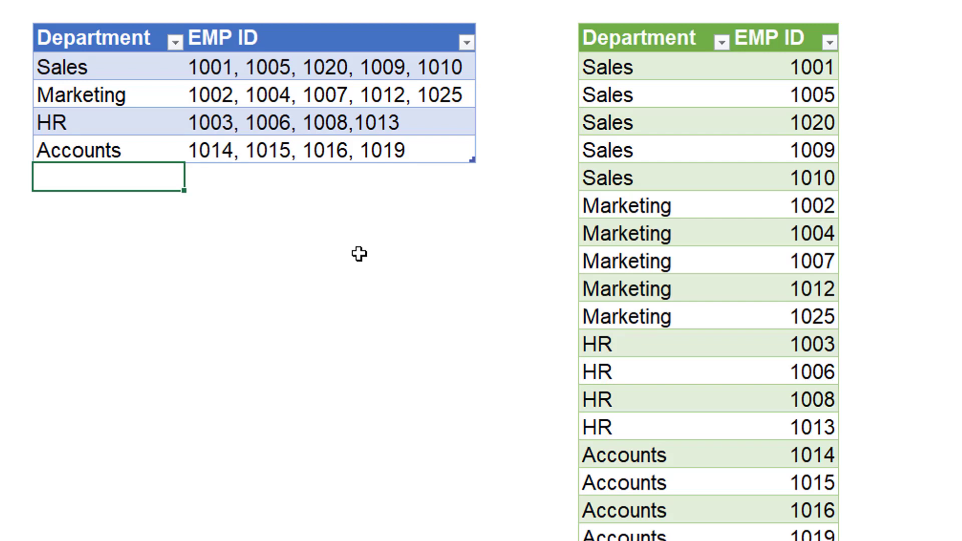
{"action": "type", "text": "A"}
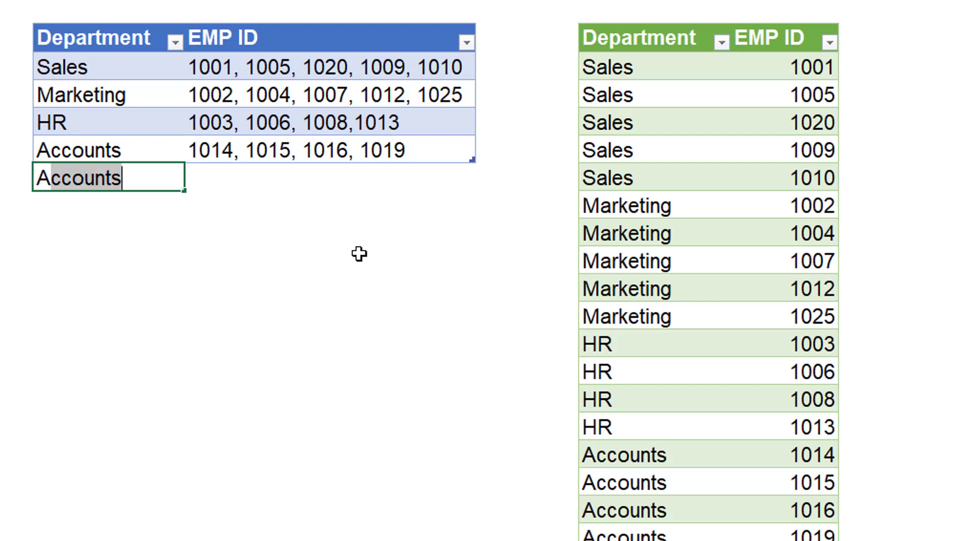
{"action": "type", "text": "BC"}
{"action": "key", "text": "Tab"}
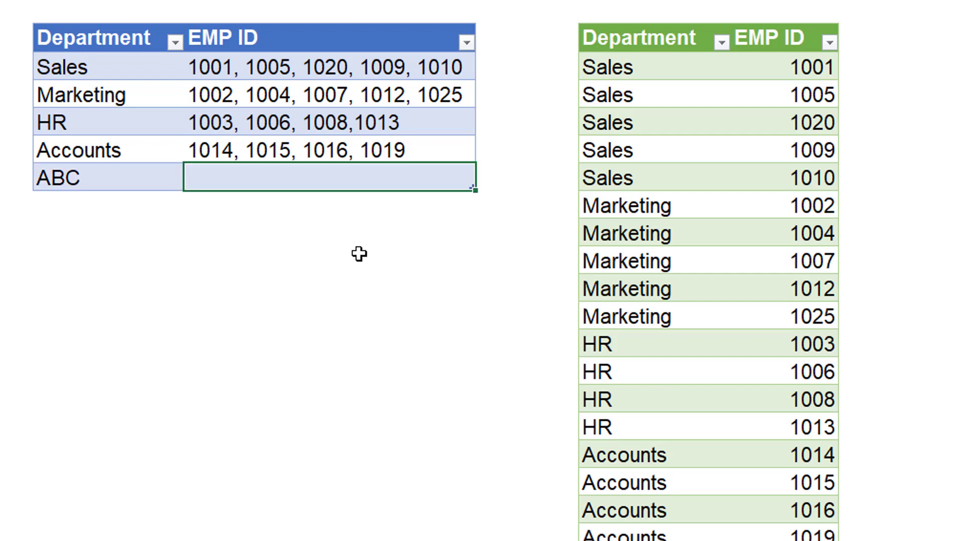
{"action": "type", "text": "20"}
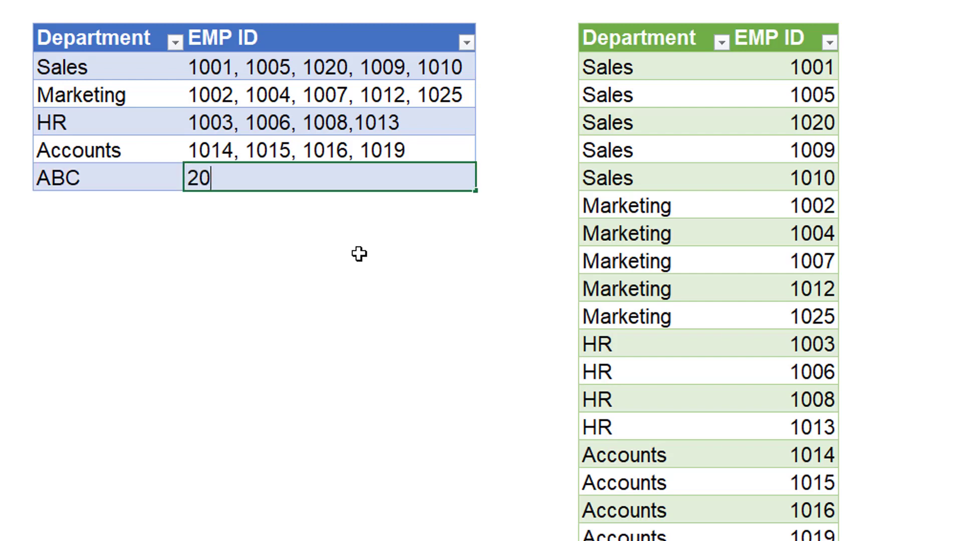
{"action": "type", "text": "15, "}
{"action": "type", "text": "2025"}
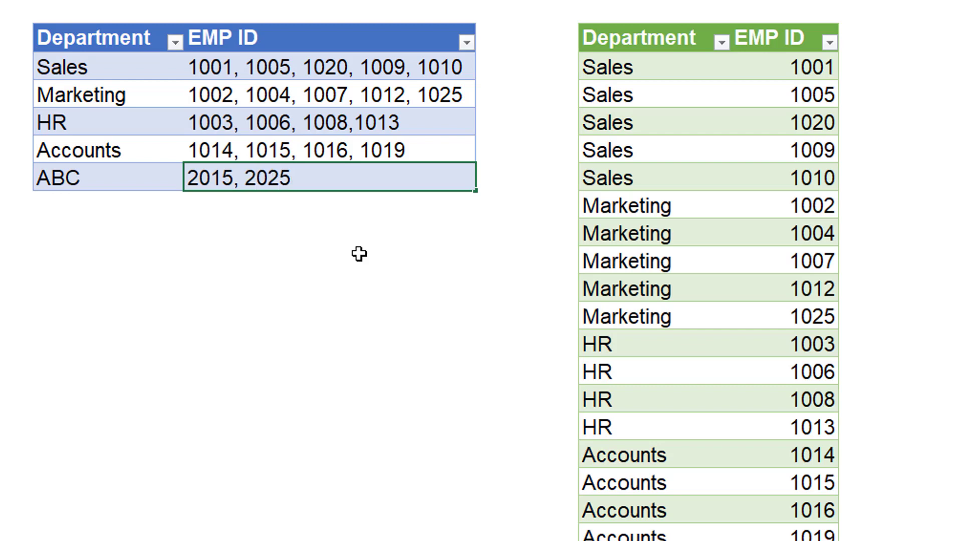
{"action": "left_click", "coordinate": [359, 254]}
Step: Refresh the result table and check that it ends with ABC rows 2015 and 2025
{"action": "left_click", "coordinate": [332, 185]}
{"action": "left_click", "coordinate": [684, 126]}
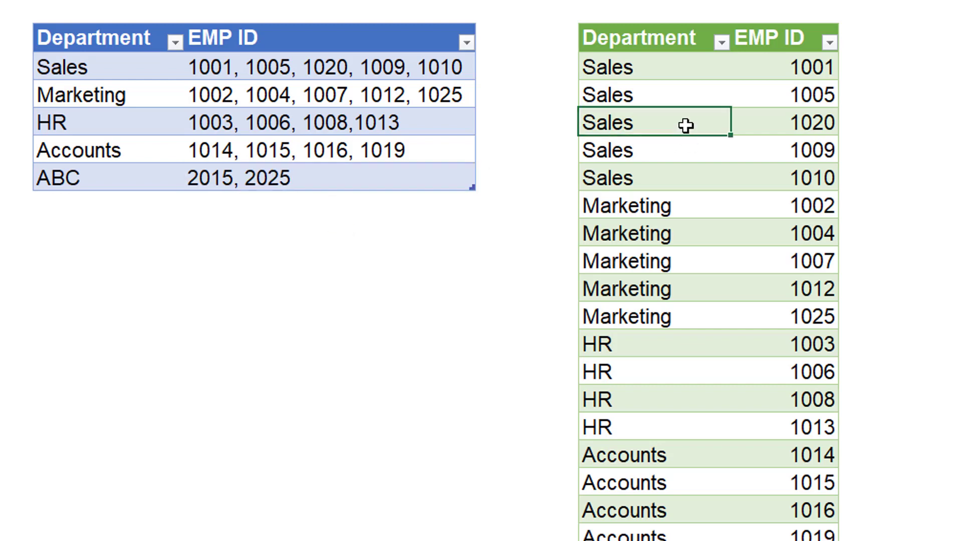
{"action": "right_click", "coordinate": [688, 130]}
{"action": "left_click", "coordinate": [737, 190]}
{"action": "scroll", "coordinate": [747, 231], "scroll_direction": "down", "scroll_amount": 1}
{"action": "scroll", "coordinate": [747, 231], "scroll_direction": "down", "scroll_amount": 2}
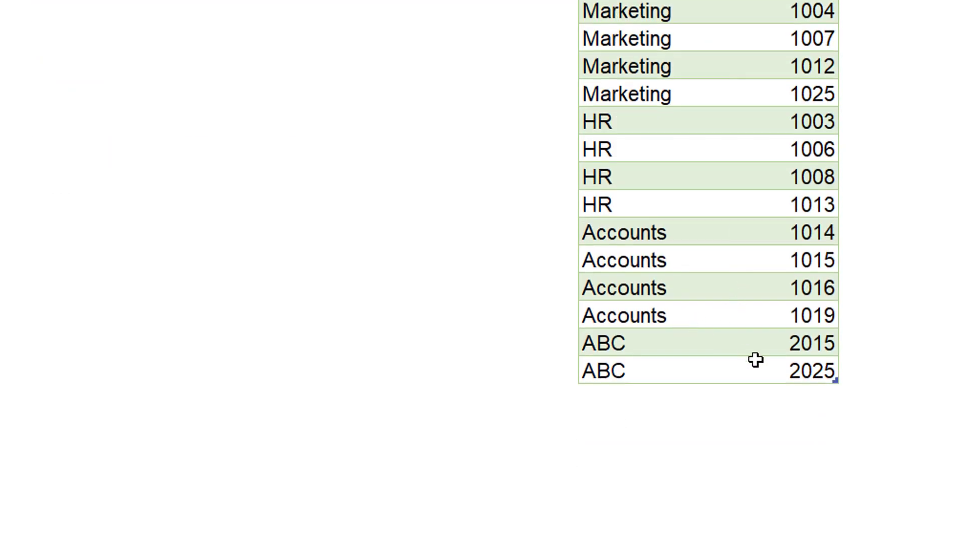
{"action": "mouse_move", "coordinate": [562, 326]}
{"action": "left_mouse_down"}
{"action": "mouse_move", "coordinate": [852, 395]}
{"action": "mouse_move", "coordinate": [912, 451]}
{"action": "left_mouse_up"}
{"action": "scroll", "coordinate": [651, 181], "scroll_direction": "up", "scroll_amount": 1}
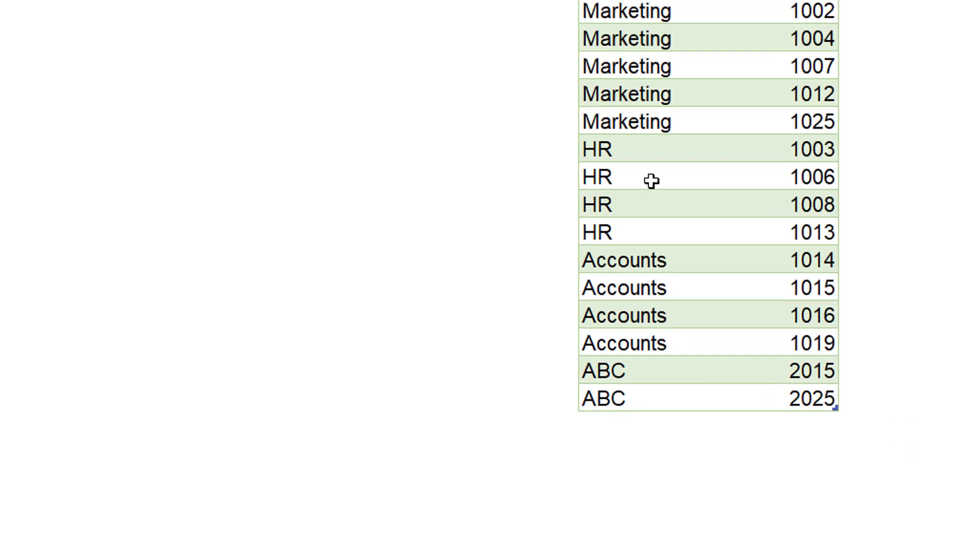
{"action": "scroll", "coordinate": [404, 153], "scroll_direction": "up", "scroll_amount": 3}
{"action": "left_click_drag", "start_coordinate": [102, 50], "coordinate": [441, 172]}
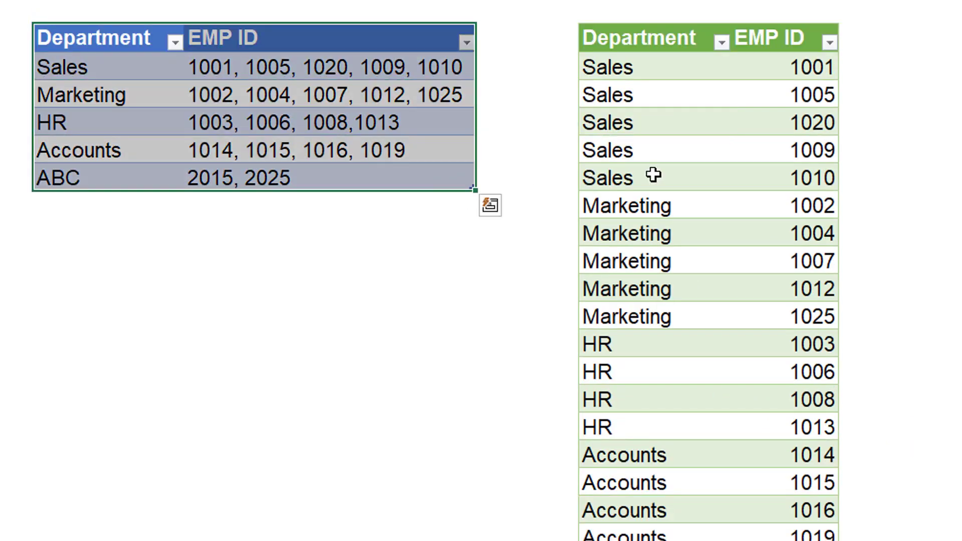
{"action": "mouse_move", "coordinate": [608, 40]}
{"action": "left_mouse_down"}
{"action": "mouse_move", "coordinate": [785, 302]}
{"action": "mouse_move", "coordinate": [829, 326]}
{"action": "left_mouse_up"}
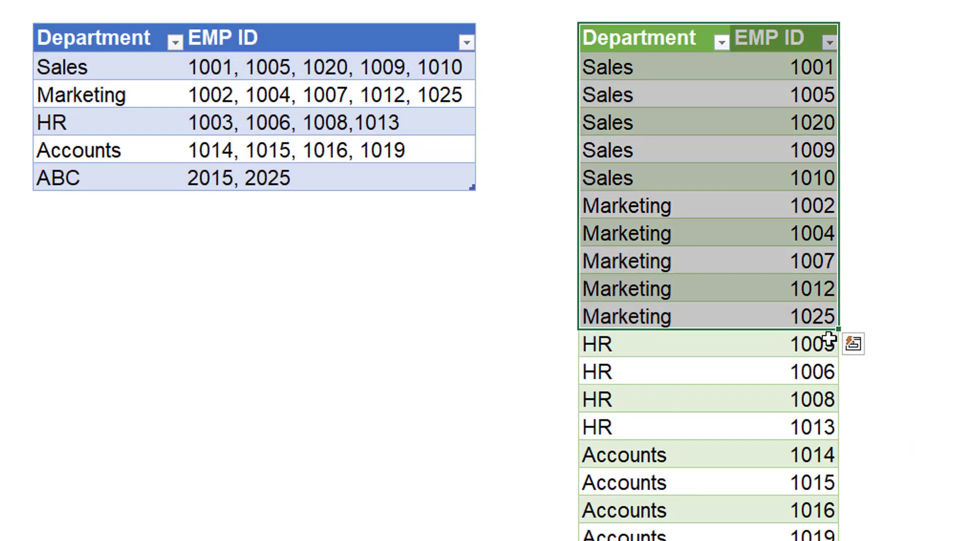